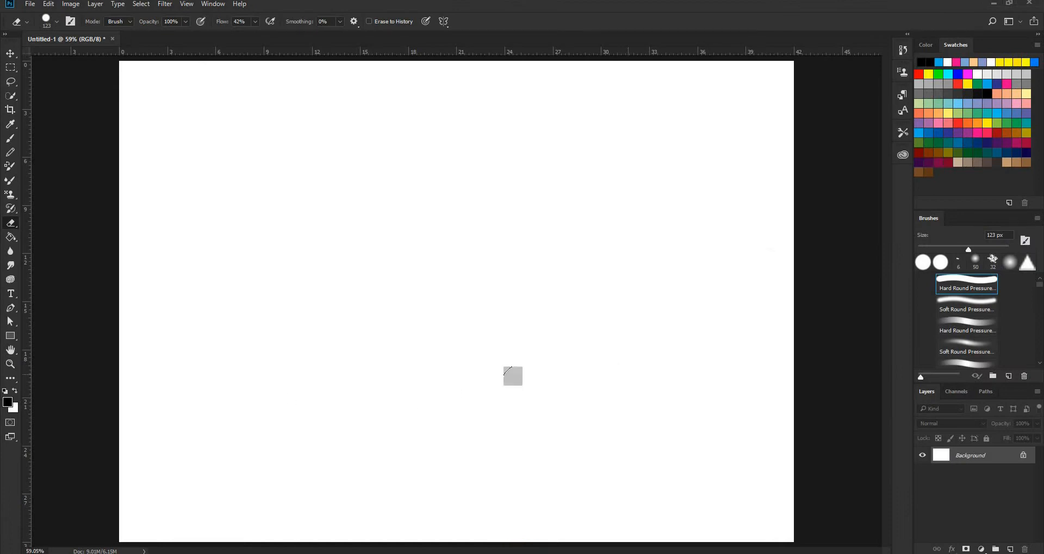
# Step: Sketch the car's long lower body line across the canvas with the 6 px Hard Round Pressure brush
pyautogui.press('b')
pyautogui.moveTo(275, 382); pyautogui.dragTo(594, 370)
pyautogui.hotkey('ctrl', 'z')
pyautogui.moveTo(406, 384)
pyautogui.mouseDown()
pyautogui.moveTo(662, 363)
pyautogui.moveTo(278, 386)
pyautogui.mouseUp()
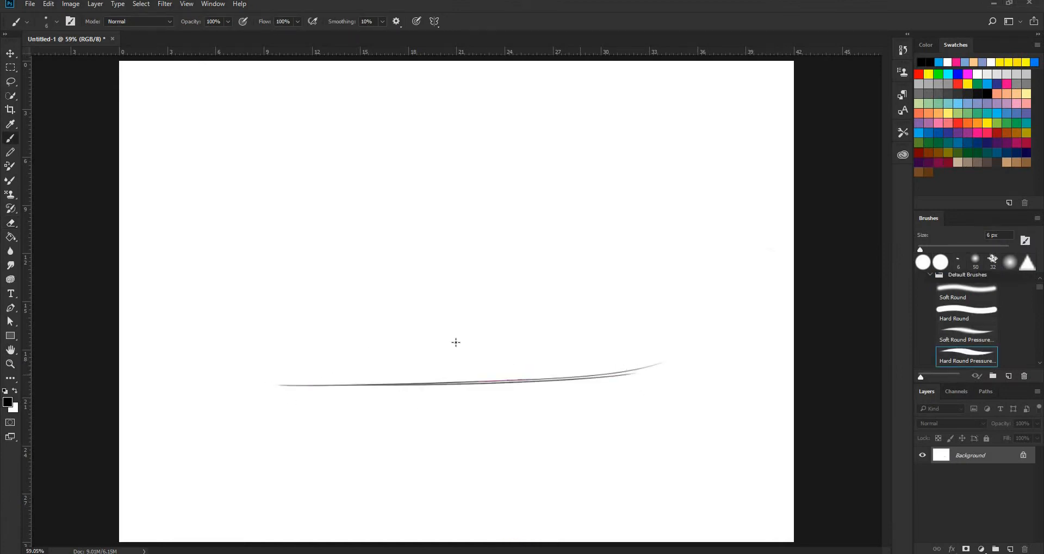
# Step: Sketch the curved hood and front fender lines above the front end of the lower body line
pyautogui.moveTo(313, 302); pyautogui.dragTo(268, 346)
pyautogui.hotkey('ctrl', 'z')
pyautogui.moveTo(305, 304); pyautogui.dragTo(312, 294)
pyautogui.moveTo(298, 298)
pyautogui.mouseDown()
pyautogui.moveTo(357, 287)
pyautogui.moveTo(470, 305)
pyautogui.moveTo(383, 275)
pyautogui.moveTo(354, 285)
pyautogui.moveTo(486, 281)
pyautogui.mouseUp()
pyautogui.hotkey('ctrl', 'z')
pyautogui.hotkey('ctrl', 'alt', 'z')
pyautogui.hotkey('ctrl', 'alt', 'z')
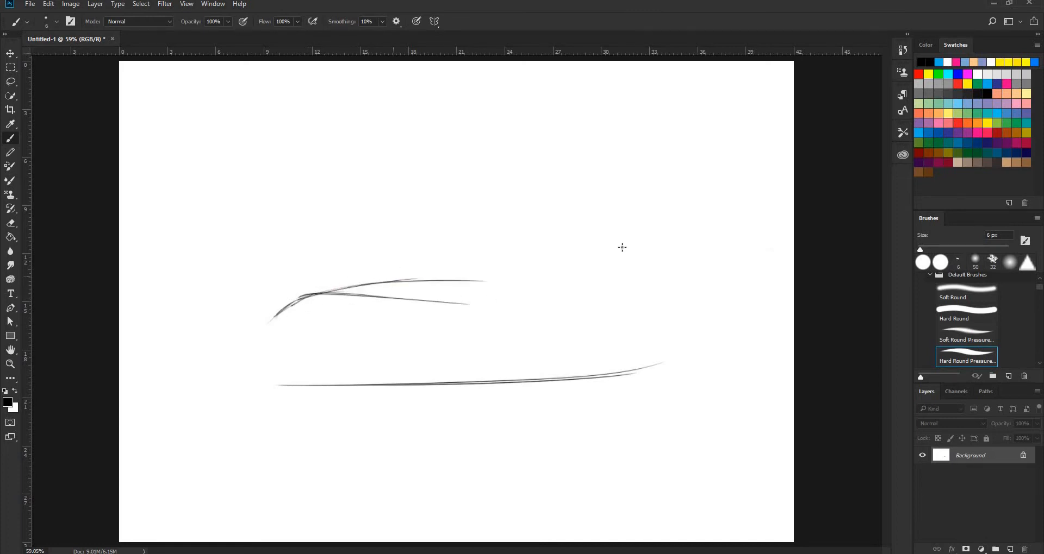
# Step: Sketch the sloping windshield pillar and the arched roofline running back from the hood
pyautogui.moveTo(396, 263); pyautogui.dragTo(455, 228)
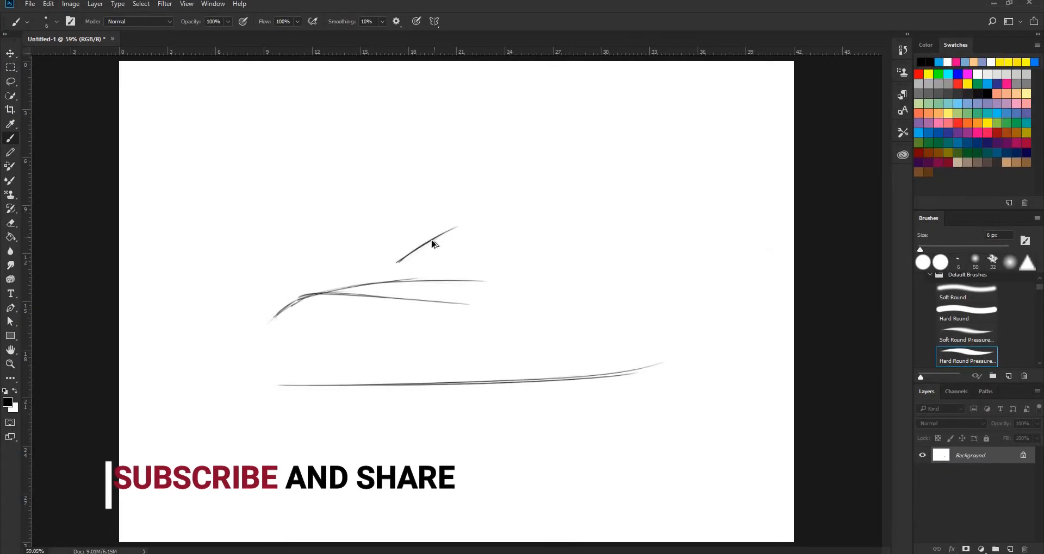
pyautogui.hotkey('ctrl', 'z')
pyautogui.moveTo(398, 266); pyautogui.dragTo(420, 250)
pyautogui.moveTo(393, 267); pyautogui.dragTo(510, 210)
pyautogui.moveTo(447, 228)
pyautogui.mouseDown()
pyautogui.moveTo(544, 210)
pyautogui.moveTo(565, 218)
pyautogui.mouseUp()
pyautogui.moveTo(508, 214); pyautogui.dragTo(654, 235)
pyautogui.moveTo(522, 211); pyautogui.dragTo(564, 207)
# Step: Sketch the rear deck line and extend the roofline down towards the tail
pyautogui.moveTo(572, 248); pyautogui.dragTo(718, 226)
pyautogui.moveTo(570, 246); pyautogui.dragTo(728, 226)
pyautogui.moveTo(540, 207); pyautogui.dragTo(664, 222)
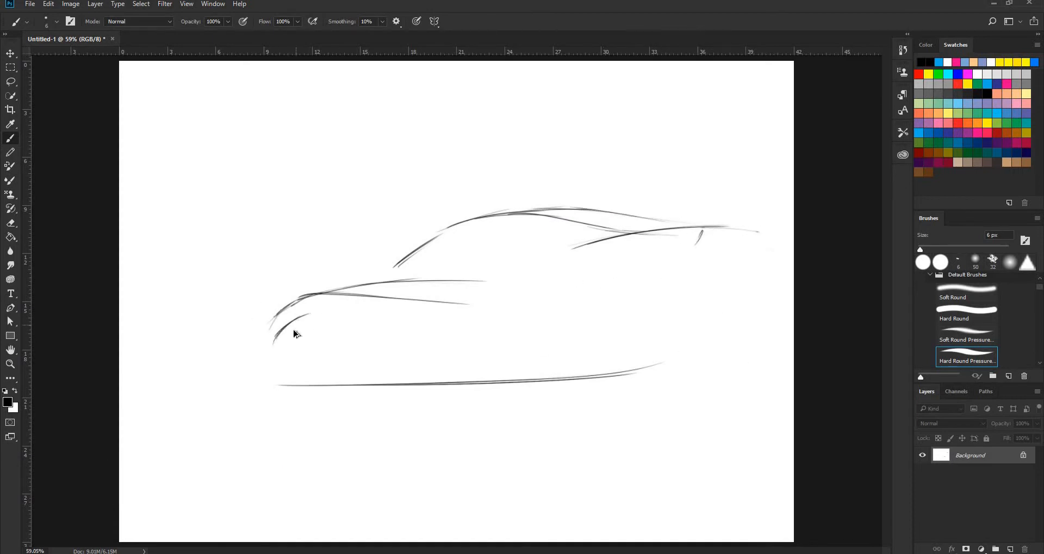
# Step: Sketch the front and rear wheel arches as layered curved strokes
pyautogui.hotkey('ctrl', 'z')
pyautogui.moveTo(554, 320); pyautogui.dragTo(614, 270)
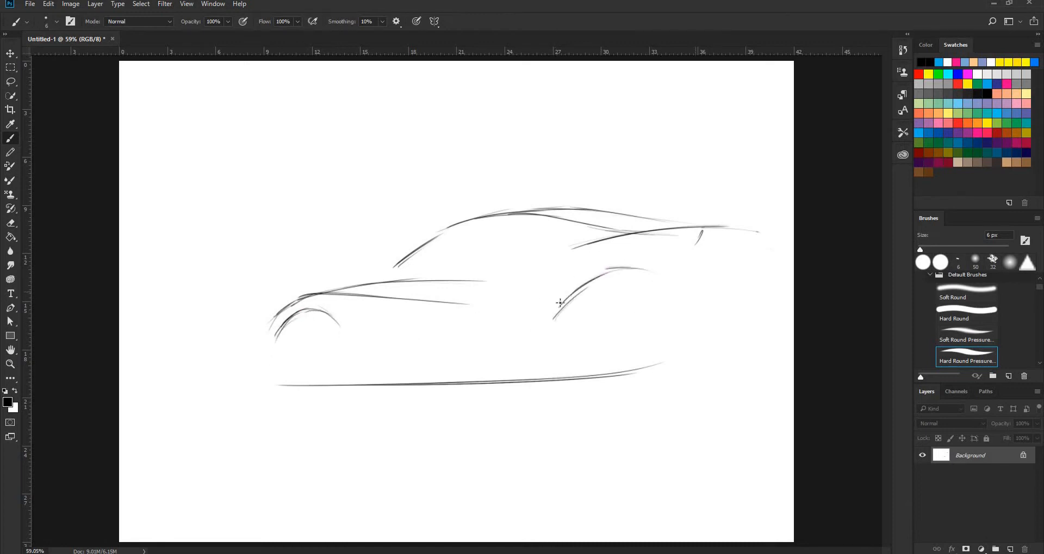
pyautogui.moveTo(559, 317)
pyautogui.mouseDown()
pyautogui.moveTo(625, 273)
pyautogui.moveTo(657, 274)
pyautogui.mouseUp()
# Step: Sketch the rear bumper line and the slanted outer edge of the car's tail
pyautogui.moveTo(605, 299)
pyautogui.mouseDown()
pyautogui.moveTo(569, 337)
pyautogui.moveTo(649, 304)
pyautogui.moveTo(792, 298)
pyautogui.mouseUp()
pyautogui.moveTo(670, 325); pyautogui.dragTo(793, 304)
pyautogui.moveTo(779, 251); pyautogui.dragTo(731, 360)
# Step: Select the whole car sketch with a rectangular marquee, shift it left on the canvas and deselect it
pyautogui.click(10, 69)
pyautogui.moveTo(186, 128)
pyautogui.mouseDown()
pyautogui.moveTo(690, 170)
pyautogui.moveTo(837, 422)
pyautogui.mouseUp()
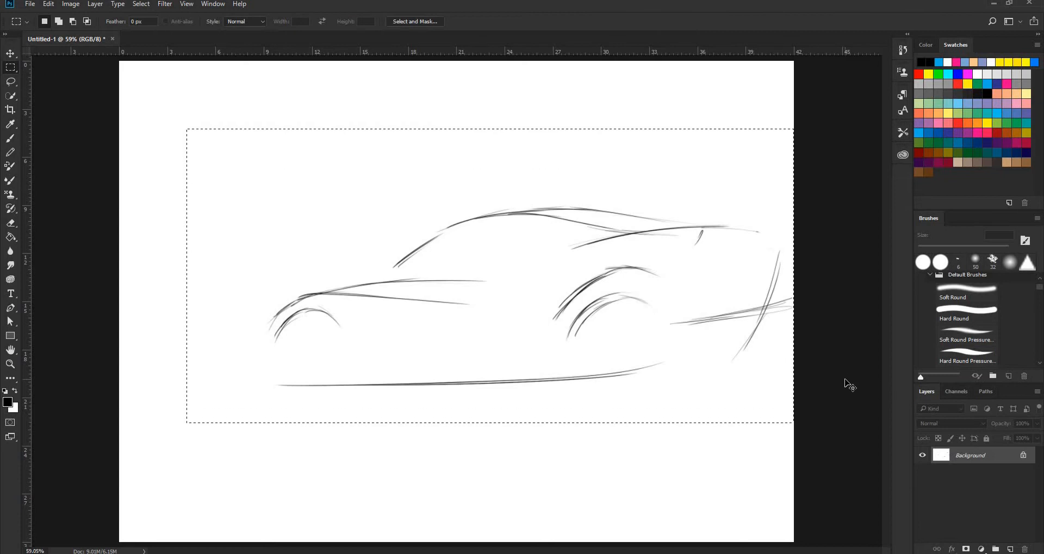
pyautogui.hotkey('ctrl', 't')
pyautogui.moveTo(502, 283); pyautogui.dragTo(468, 286)
pyautogui.press('Return')
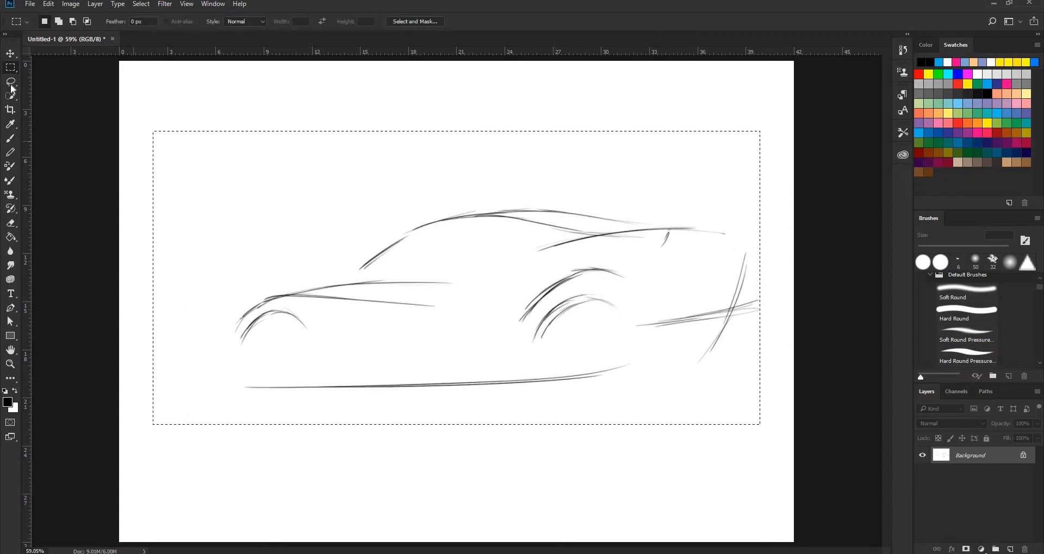
pyautogui.hotkey('ctrl', 'd')
# Step: Erase the rough rear edge and bumper end, and redraw the rear bumper line with a darker stroke
pyautogui.press('b')
pyautogui.press('e')
pyautogui.moveTo(724, 310)
pyautogui.mouseDown()
pyautogui.moveTo(669, 312)
pyautogui.moveTo(650, 325)
pyautogui.moveTo(777, 300)
pyautogui.mouseUp()
pyautogui.press('b')
pyautogui.moveTo(777, 301); pyautogui.dragTo(663, 330)
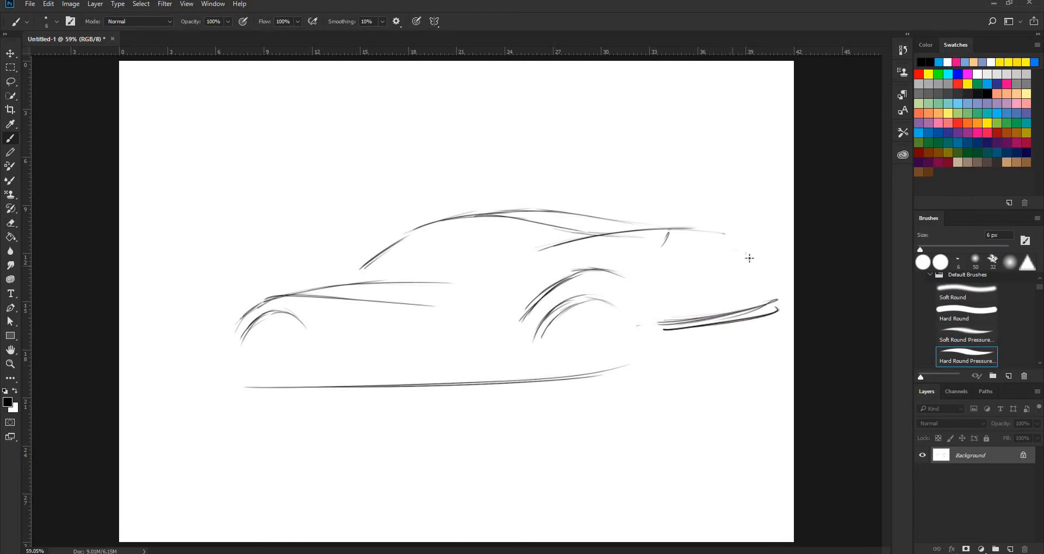
# Step: Redraw the curved outer edge of the car's tail down through the bumper line
pyautogui.moveTo(751, 258); pyautogui.dragTo(724, 365)
pyautogui.hotkey('ctrl', 'z')
pyautogui.moveTo(758, 266); pyautogui.dragTo(714, 357)
pyautogui.moveTo(752, 293); pyautogui.dragTo(698, 383)
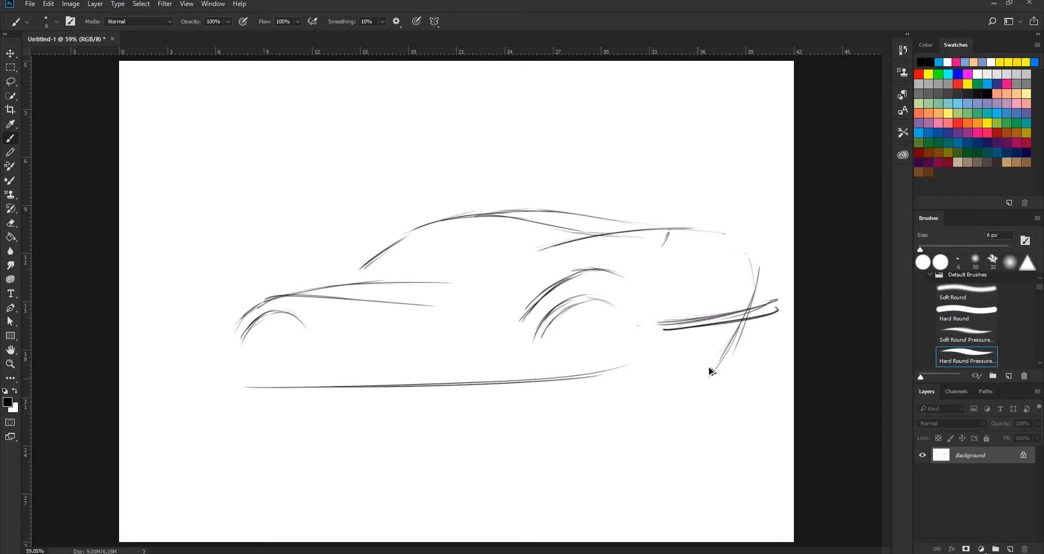
pyautogui.hotkey('ctrl', 'alt', 'z')
pyautogui.hotkey('ctrl', 'alt', 'z')
pyautogui.moveTo(755, 272)
pyautogui.mouseDown()
pyautogui.moveTo(741, 324)
pyautogui.moveTo(707, 370)
pyautogui.mouseUp()
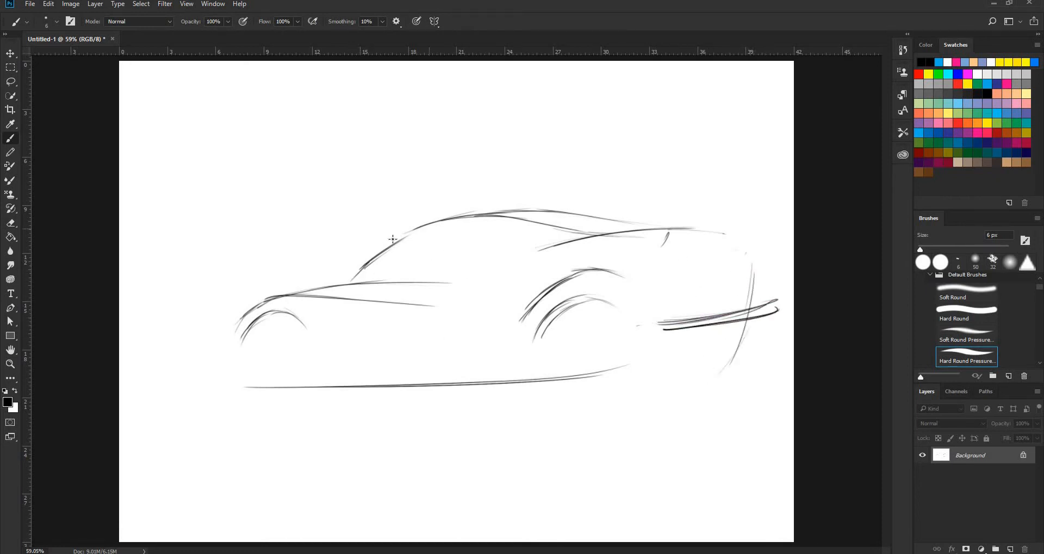
# Step: Sketch the side window outline under the roof, undoing and redrawing its lower and rear edges
pyautogui.moveTo(393, 239)
pyautogui.mouseDown()
pyautogui.moveTo(499, 231)
pyautogui.moveTo(465, 272)
pyautogui.mouseUp()
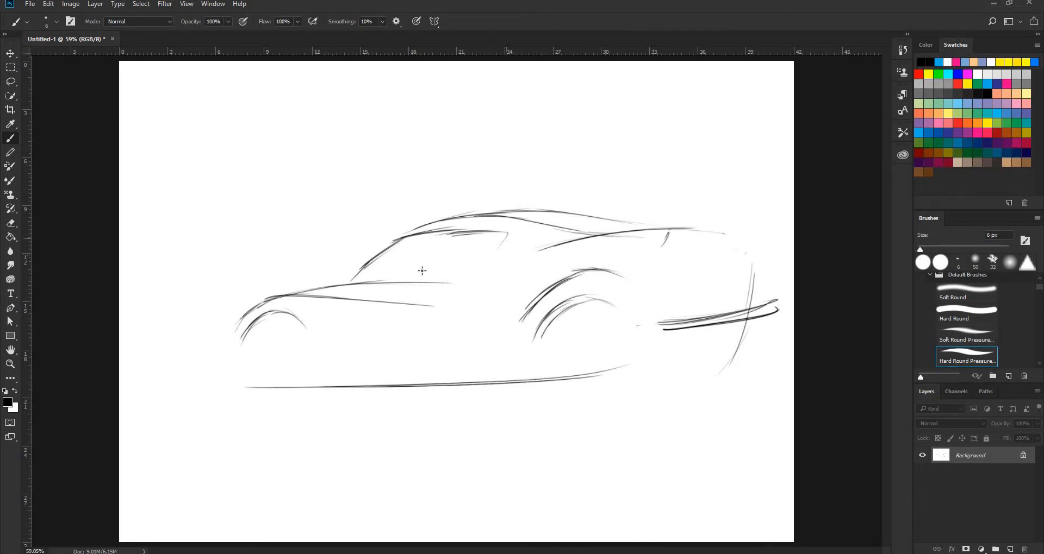
pyautogui.moveTo(354, 282)
pyautogui.mouseDown()
pyautogui.moveTo(497, 249)
pyautogui.moveTo(514, 235)
pyautogui.moveTo(488, 268)
pyautogui.mouseUp()
pyautogui.hotkey('ctrl', 'alt', 'z')
pyautogui.hotkey('ctrl', 'alt', 'z')
pyautogui.hotkey('ctrl', 'alt', 'z')
pyautogui.hotkey('ctrl', 'alt', 'z')
pyautogui.moveTo(517, 244); pyautogui.dragTo(463, 266)
pyautogui.moveTo(352, 283); pyautogui.dragTo(525, 236)
pyautogui.moveTo(452, 235); pyautogui.dragTo(561, 244)
# Step: Sketch the side mirror at the base of the windshield pillar
pyautogui.press('e')
pyautogui.press('b')
pyautogui.moveTo(359, 270)
pyautogui.mouseDown()
pyautogui.moveTo(410, 239)
pyautogui.moveTo(372, 275)
pyautogui.mouseUp()
# Step: Darken the rear deck edge and sketch the angular spoiler with its end notches
pyautogui.moveTo(595, 235); pyautogui.dragTo(750, 236)
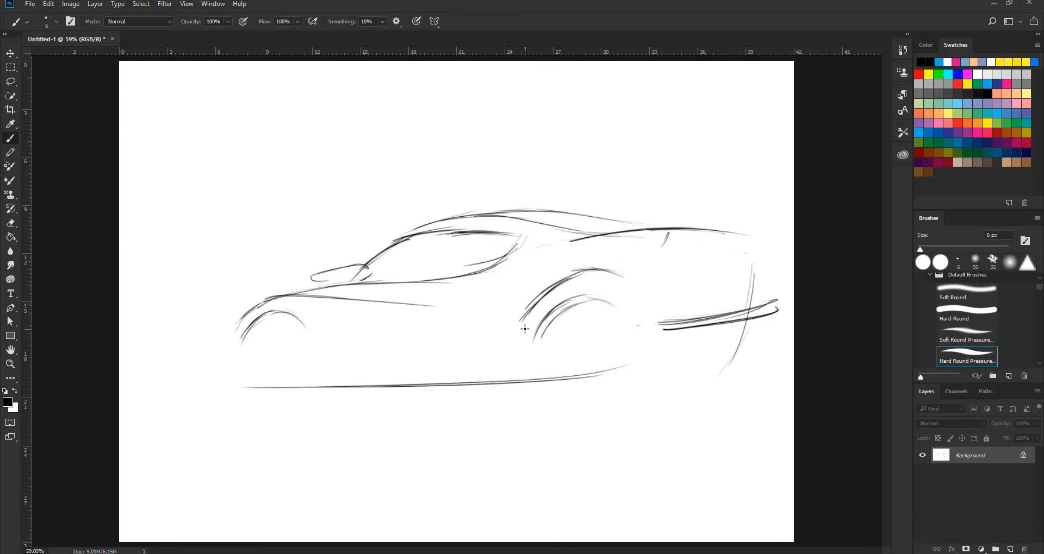
pyautogui.moveTo(620, 258); pyautogui.dragTo(575, 265)
pyautogui.moveTo(617, 268)
pyautogui.mouseDown()
pyautogui.moveTo(608, 234)
pyautogui.moveTo(583, 244)
pyautogui.moveTo(641, 233)
pyautogui.mouseUp()
pyautogui.moveTo(735, 241); pyautogui.dragTo(749, 247)
pyautogui.moveTo(638, 237); pyautogui.dragTo(731, 238)
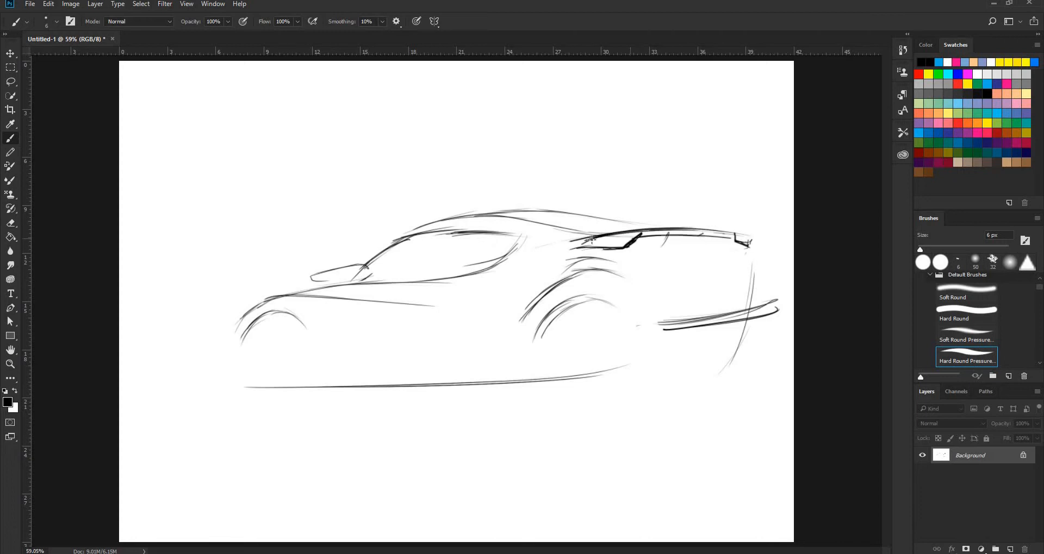
pyautogui.moveTo(590, 241); pyautogui.dragTo(756, 234)
pyautogui.moveTo(703, 233); pyautogui.dragTo(697, 240)
# Step: Sketch the horizontal line across the middle of the tail and the curved rear edge beneath it
pyautogui.moveTo(651, 281)
pyautogui.mouseDown()
pyautogui.moveTo(783, 271)
pyautogui.moveTo(774, 273)
pyautogui.mouseUp()
pyautogui.moveTo(657, 278)
pyautogui.mouseDown()
pyautogui.moveTo(764, 272)
pyautogui.moveTo(719, 279)
pyautogui.mouseUp()
pyautogui.moveTo(755, 272)
pyautogui.mouseDown()
pyautogui.moveTo(719, 326)
pyautogui.moveTo(739, 346)
pyautogui.moveTo(693, 363)
pyautogui.mouseUp()
# Step: Clean up the lower rear corner and sketch the slanted edges on both sides below the rear bumper
pyautogui.press('e')
pyautogui.moveTo(725, 371); pyautogui.dragTo(743, 348)
pyautogui.press('b')
pyautogui.moveTo(765, 306); pyautogui.dragTo(739, 358)
pyautogui.moveTo(678, 331); pyautogui.dragTo(645, 360)
pyautogui.moveTo(662, 328); pyautogui.dragTo(640, 370)
pyautogui.moveTo(774, 303); pyautogui.dragTo(746, 352)
# Step: Erase the low sill line and redraw it higher between the two wheel positions
pyautogui.moveTo(529, 373); pyautogui.dragTo(612, 358)
pyautogui.moveTo(292, 388); pyautogui.dragTo(451, 384)
pyautogui.press('e')
pyautogui.moveTo(240, 387); pyautogui.dragTo(618, 369)
pyautogui.press('b')
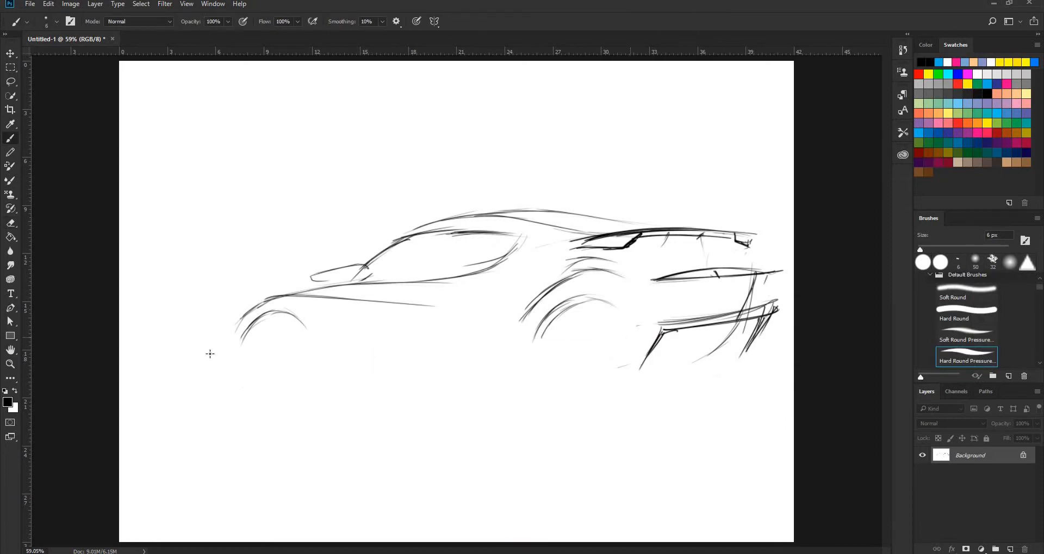
pyautogui.moveTo(266, 358); pyautogui.dragTo(573, 347)
# Step: Sketch the arched side skirt contour on the sill and the shoulder line sweeping down from the rear deck
pyautogui.moveTo(353, 356)
pyautogui.mouseDown()
pyautogui.moveTo(641, 336)
pyautogui.moveTo(444, 337)
pyautogui.mouseUp()
pyautogui.moveTo(454, 337); pyautogui.dragTo(527, 368)
pyautogui.moveTo(239, 338); pyautogui.dragTo(520, 281)
pyautogui.moveTo(576, 247); pyautogui.dragTo(482, 300)
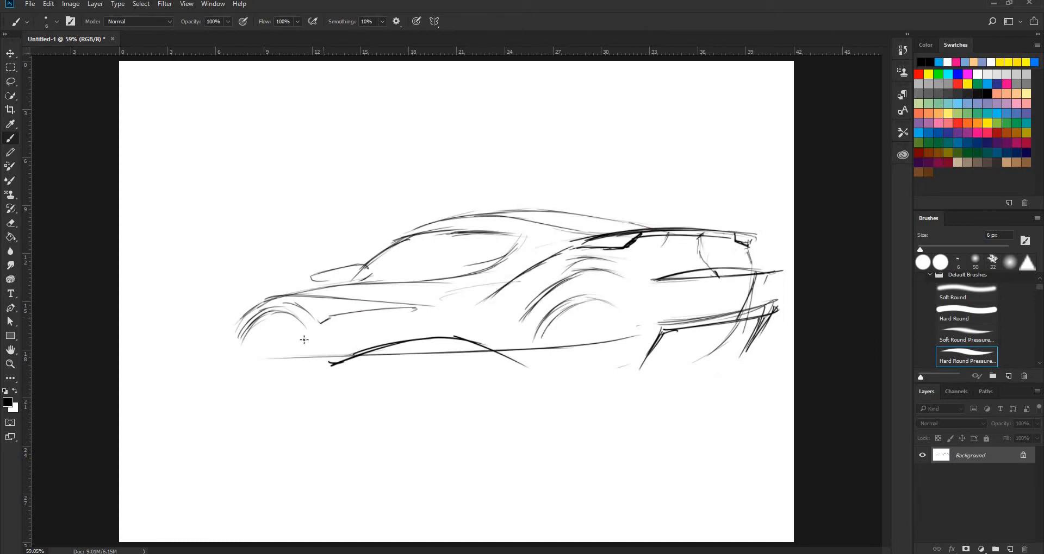
pyautogui.moveTo(369, 354); pyautogui.dragTo(497, 359)
# Step: Darken the side window outline and the front section of the roof edge
pyautogui.moveTo(492, 265)
pyautogui.mouseDown()
pyautogui.moveTo(360, 285)
pyautogui.moveTo(522, 238)
pyautogui.moveTo(488, 265)
pyautogui.mouseUp()
pyautogui.moveTo(428, 238); pyautogui.dragTo(363, 268)
pyautogui.moveTo(410, 233); pyautogui.dragTo(512, 220)
# Step: Darken the rear wheel arch and add layered contour strokes over the rear fender
pyautogui.moveTo(582, 274); pyautogui.dragTo(541, 293)
pyautogui.moveTo(570, 275); pyautogui.dragTo(515, 329)
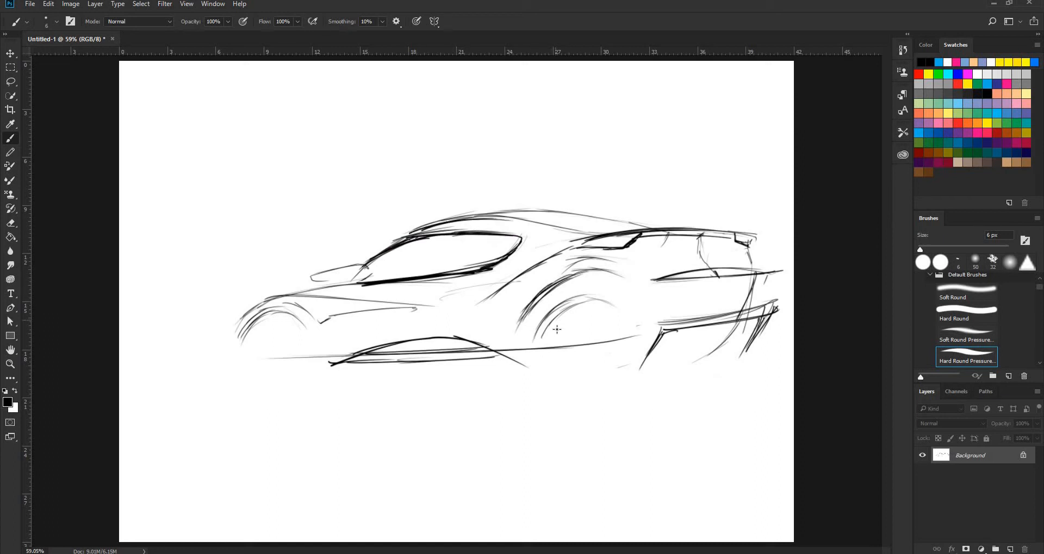
pyautogui.moveTo(563, 265); pyautogui.dragTo(625, 260)
pyautogui.moveTo(565, 269); pyautogui.dragTo(607, 265)
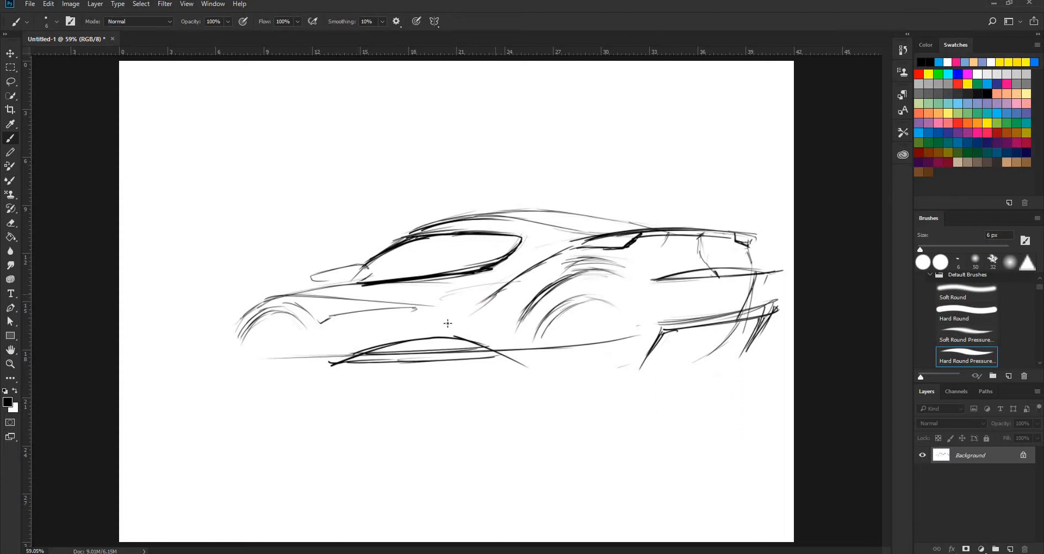
# Step: Build up the dark diagonal crease above the side skirt and hatch a diagonal reflection across the side window
pyautogui.moveTo(495, 295); pyautogui.dragTo(356, 354)
pyautogui.moveTo(467, 311)
pyautogui.mouseDown()
pyautogui.moveTo(348, 360)
pyautogui.moveTo(495, 295)
pyautogui.mouseUp()
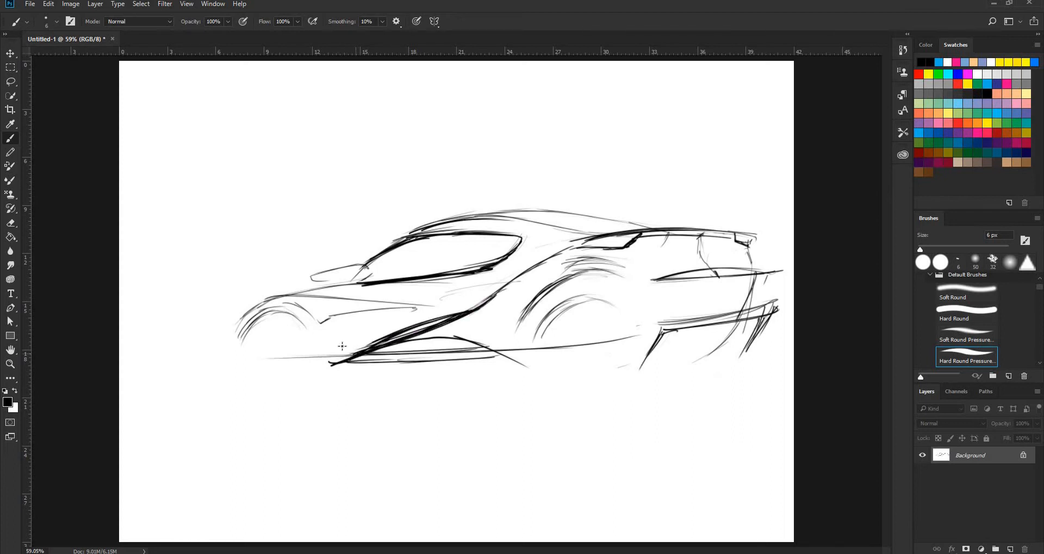
pyautogui.moveTo(403, 274); pyautogui.dragTo(548, 233)
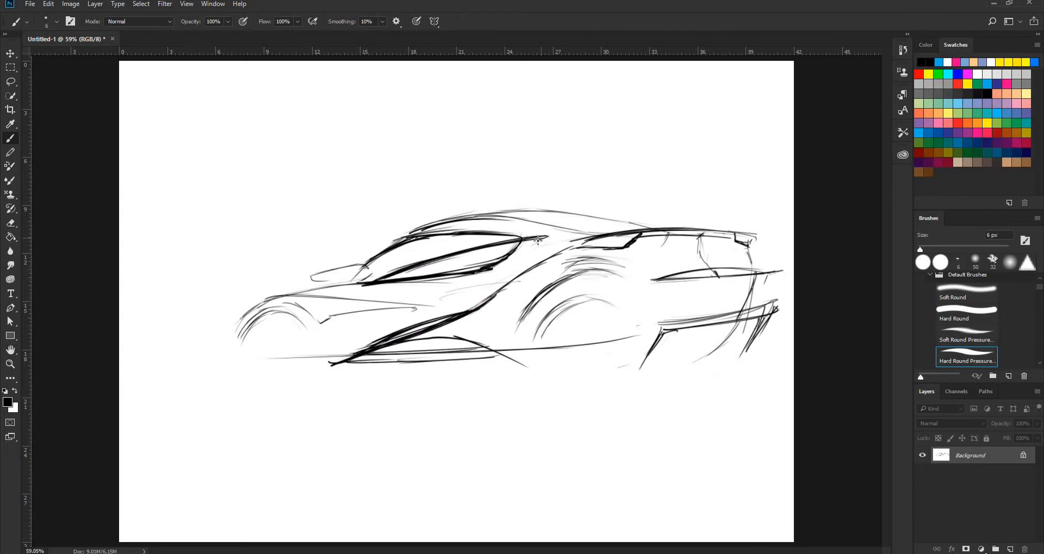
pyautogui.moveTo(478, 268)
pyautogui.mouseDown()
pyautogui.moveTo(543, 238)
pyautogui.moveTo(445, 259)
pyautogui.mouseUp()
pyautogui.moveTo(535, 240); pyautogui.dragTo(416, 270)
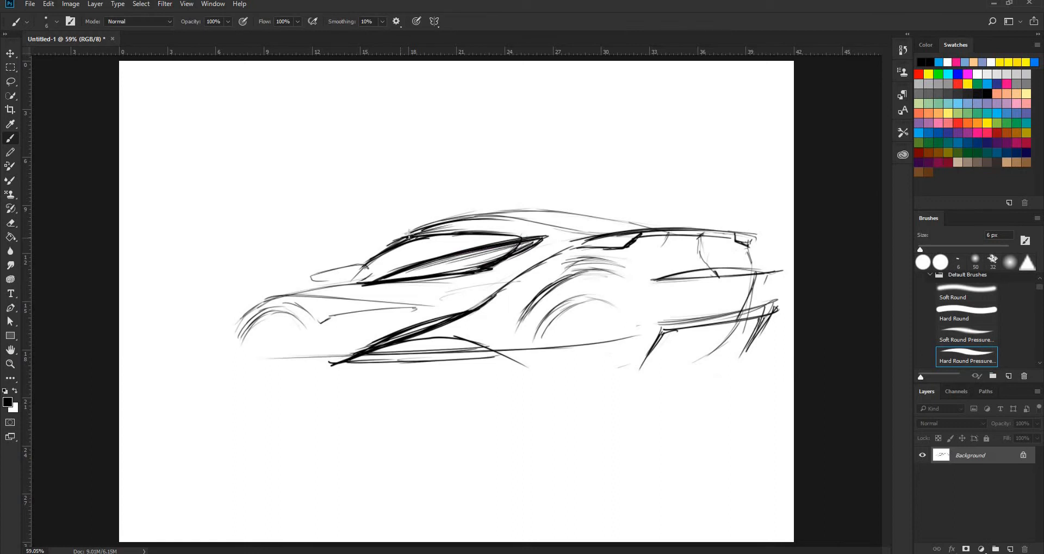
# Step: Thicken the front roof edge and hood line, and erase the stray line behind the front wheel arch
pyautogui.moveTo(408, 234); pyautogui.dragTo(476, 218)
pyautogui.moveTo(395, 243); pyautogui.dragTo(505, 214)
pyautogui.moveTo(275, 299)
pyautogui.mouseDown()
pyautogui.moveTo(422, 303)
pyautogui.moveTo(348, 309)
pyautogui.moveTo(390, 298)
pyautogui.mouseUp()
pyautogui.press('e')
pyautogui.press('b')
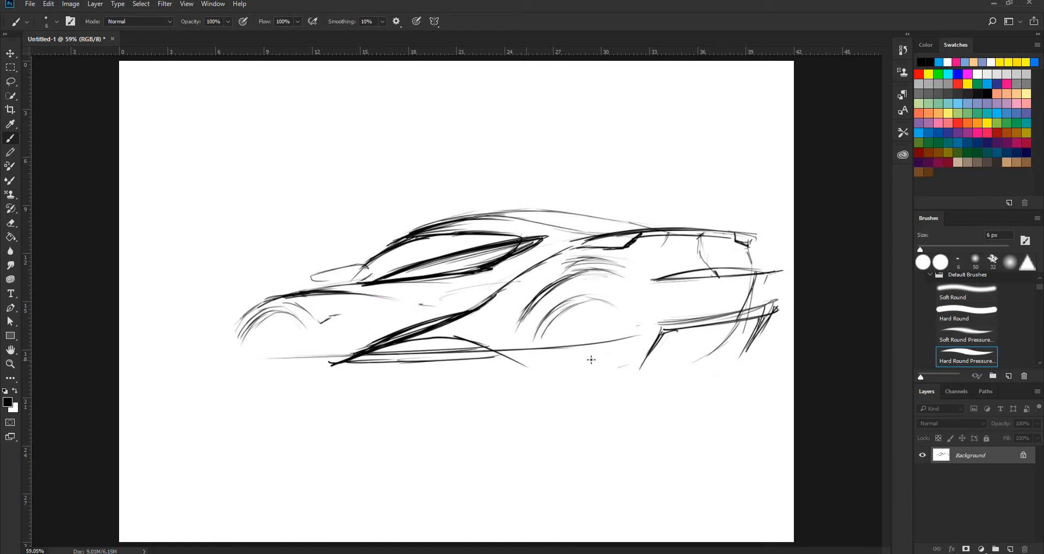
# Step: Mark the wheels' vertical axes and sketch the front wheel's rim with spokes radiating from the hub
pyautogui.moveTo(574, 371)
pyautogui.mouseDown()
pyautogui.moveTo(582, 306)
pyautogui.moveTo(573, 373)
pyautogui.mouseUp()
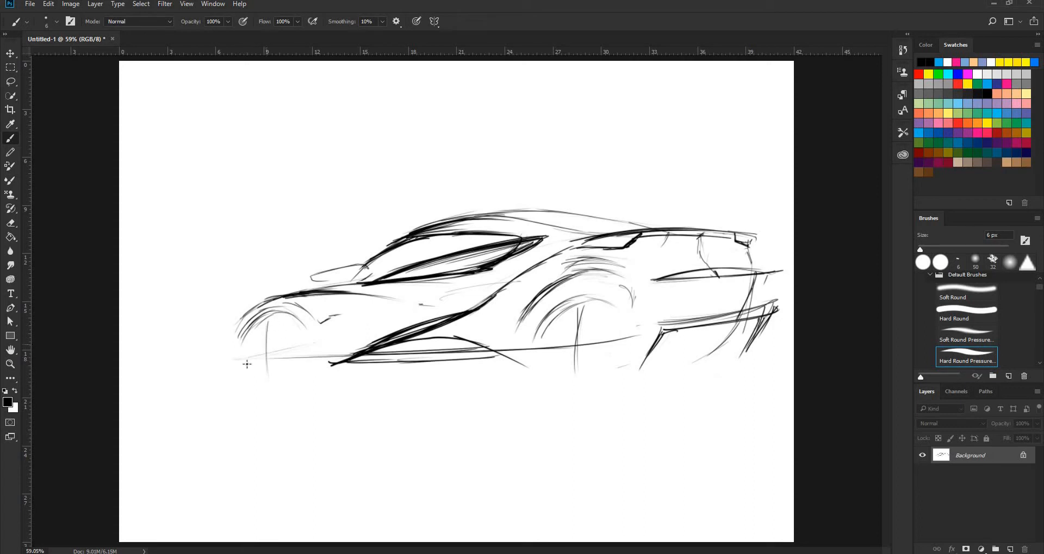
pyautogui.moveTo(270, 316)
pyautogui.mouseDown()
pyautogui.moveTo(255, 401)
pyautogui.moveTo(303, 333)
pyautogui.mouseUp()
pyautogui.moveTo(225, 338); pyautogui.dragTo(254, 355)
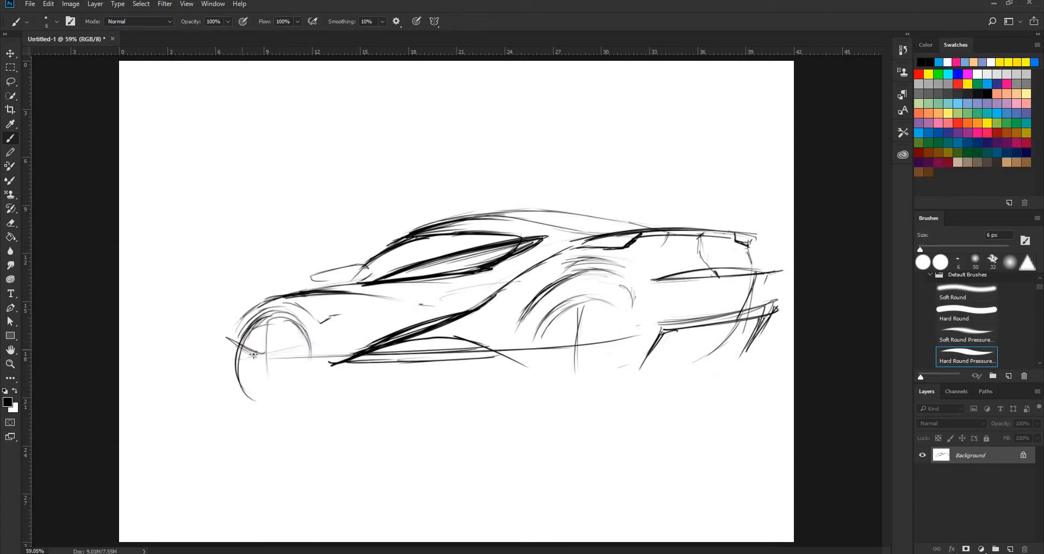
pyautogui.moveTo(254, 402)
pyautogui.mouseDown()
pyautogui.moveTo(271, 362)
pyautogui.moveTo(300, 385)
pyautogui.mouseUp()
pyautogui.moveTo(270, 356)
pyautogui.mouseDown()
pyautogui.moveTo(293, 325)
pyautogui.moveTo(271, 358)
pyautogui.mouseUp()
pyautogui.moveTo(267, 359); pyautogui.dragTo(308, 364)
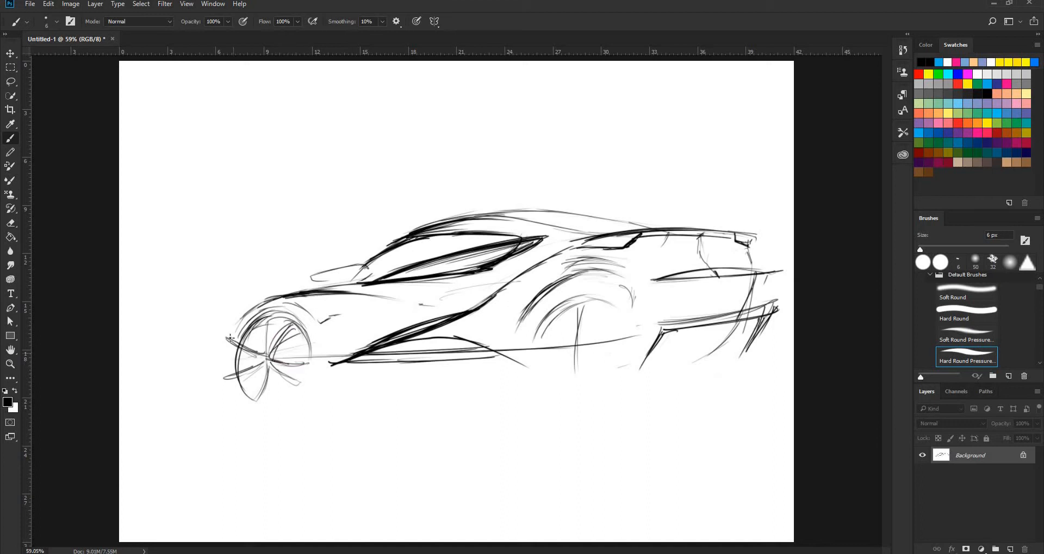
# Step: Fill in the front wheel's first spokes with heavy dark strokes
pyautogui.press('e')
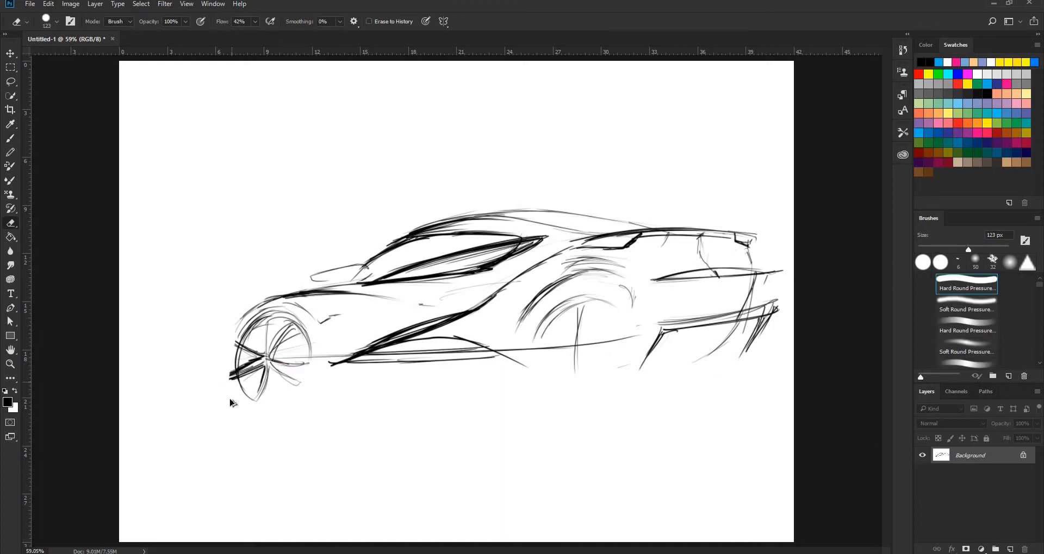
pyautogui.press('z')
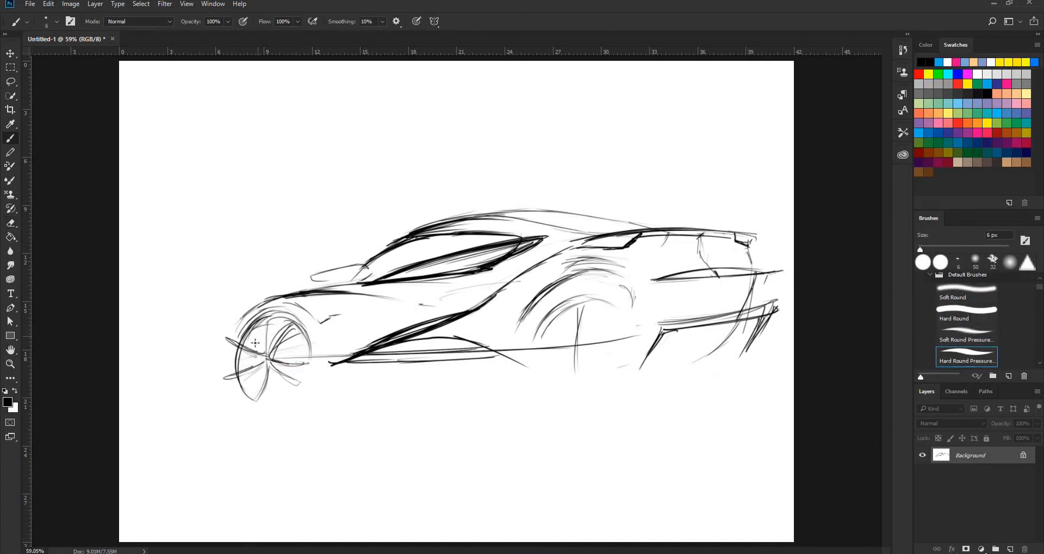
pyautogui.click(294, 349)
pyautogui.press('b')
pyautogui.moveTo(354, 274); pyautogui.dragTo(298, 333)
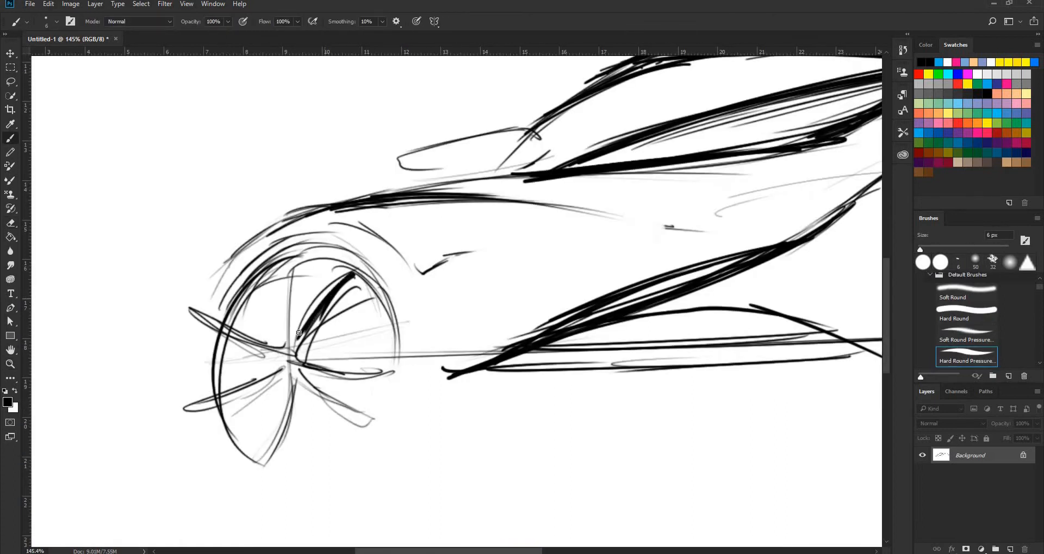
pyautogui.press('r')
pyautogui.moveTo(506, 452)
pyautogui.mouseDown()
pyautogui.moveTo(581, 400)
pyautogui.moveTo(603, 361)
pyautogui.mouseUp()
pyautogui.moveTo(604, 361); pyautogui.dragTo(603, 188)
pyautogui.press('b')
pyautogui.moveTo(379, 264); pyautogui.dragTo(295, 327)
pyautogui.moveTo(349, 310); pyautogui.dragTo(291, 330)
pyautogui.moveTo(404, 290)
pyautogui.mouseDown()
pyautogui.moveTo(292, 332)
pyautogui.moveTo(396, 294)
pyautogui.mouseUp()
# Step: Clean up and darken the front wheel's remaining spokes around the hub
pyautogui.press('e')
pyautogui.press('b')
pyautogui.moveTo(395, 296); pyautogui.dragTo(373, 364)
pyautogui.hotkey('ctrl', 'z')
pyautogui.moveTo(403, 312); pyautogui.dragTo(377, 367)
pyautogui.moveTo(406, 296)
pyautogui.mouseDown()
pyautogui.moveTo(382, 363)
pyautogui.moveTo(448, 370)
pyautogui.moveTo(440, 311)
pyautogui.mouseUp()
pyautogui.moveTo(426, 293); pyautogui.dragTo(453, 366)
pyautogui.moveTo(420, 293)
pyautogui.mouseDown()
pyautogui.moveTo(489, 276)
pyautogui.moveTo(467, 284)
pyautogui.mouseUp()
pyautogui.moveTo(401, 280); pyautogui.dragTo(421, 268)
pyautogui.moveTo(471, 216); pyautogui.dragTo(409, 280)
pyautogui.moveTo(410, 282); pyautogui.dragTo(462, 241)
# Step: Sketch the rear wheel's spokes radiating from the hub inside the rear arch
pyautogui.press('r')
pyautogui.moveTo(502, 299)
pyautogui.mouseDown()
pyautogui.moveTo(482, 340)
pyautogui.moveTo(413, 340)
pyautogui.moveTo(435, 341)
pyautogui.mouseUp()
pyautogui.press('z')
pyautogui.press('e')
pyautogui.press('b')
pyautogui.moveTo(607, 283)
pyautogui.mouseDown()
pyautogui.moveTo(568, 322)
pyautogui.moveTo(653, 299)
pyautogui.moveTo(633, 320)
pyautogui.mouseUp()
pyautogui.moveTo(650, 294); pyautogui.dragTo(634, 324)
pyautogui.moveTo(634, 326)
pyautogui.mouseDown()
pyautogui.moveTo(650, 341)
pyautogui.moveTo(600, 365)
pyautogui.mouseUp()
pyautogui.moveTo(580, 326); pyautogui.dragTo(614, 330)
pyautogui.moveTo(619, 282)
pyautogui.mouseDown()
pyautogui.moveTo(593, 364)
pyautogui.moveTo(658, 334)
pyautogui.mouseUp()
pyautogui.moveTo(615, 278); pyautogui.dragTo(581, 349)
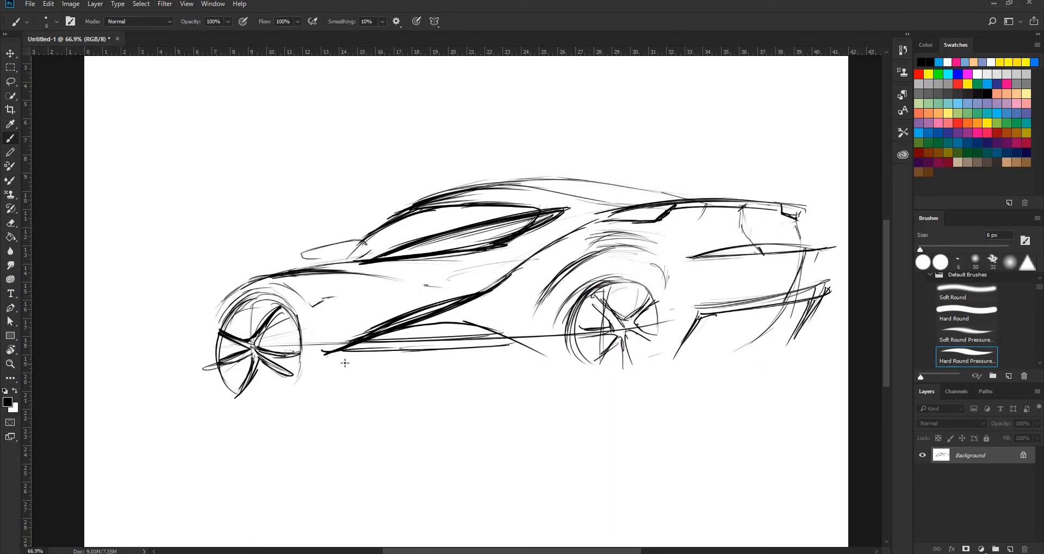
# Step: Draw a lower sill line between the wheels and outline the rear wheel's rim and tyre
pyautogui.moveTo(300, 370); pyautogui.dragTo(583, 356)
pyautogui.moveTo(636, 280); pyautogui.dragTo(568, 350)
pyautogui.moveTo(658, 296); pyautogui.dragTo(655, 369)
pyautogui.moveTo(572, 326); pyautogui.dragTo(602, 381)
pyautogui.moveTo(661, 337); pyautogui.dragTo(634, 379)
# Step: Select the rear wheel with a rectangular marquee and enlarge it slightly with Free Transform
pyautogui.click(10, 67)
pyautogui.moveTo(550, 270)
pyautogui.mouseDown()
pyautogui.moveTo(647, 376)
pyautogui.moveTo(681, 397)
pyautogui.moveTo(535, 266)
pyautogui.mouseUp()
pyautogui.hotkey('ctrl', 't')
pyautogui.moveTo(681, 396); pyautogui.dragTo(688, 406)
pyautogui.press('Return')
# Step: Clean up around the enlarged rear wheel and redraw the fender crease above it and the bumper edge behind it
pyautogui.press('e')
pyautogui.press('b')
pyautogui.moveTo(558, 271)
pyautogui.mouseDown()
pyautogui.moveTo(534, 300)
pyautogui.moveTo(612, 246)
pyautogui.mouseUp()
pyautogui.moveTo(706, 312); pyautogui.dragTo(688, 353)
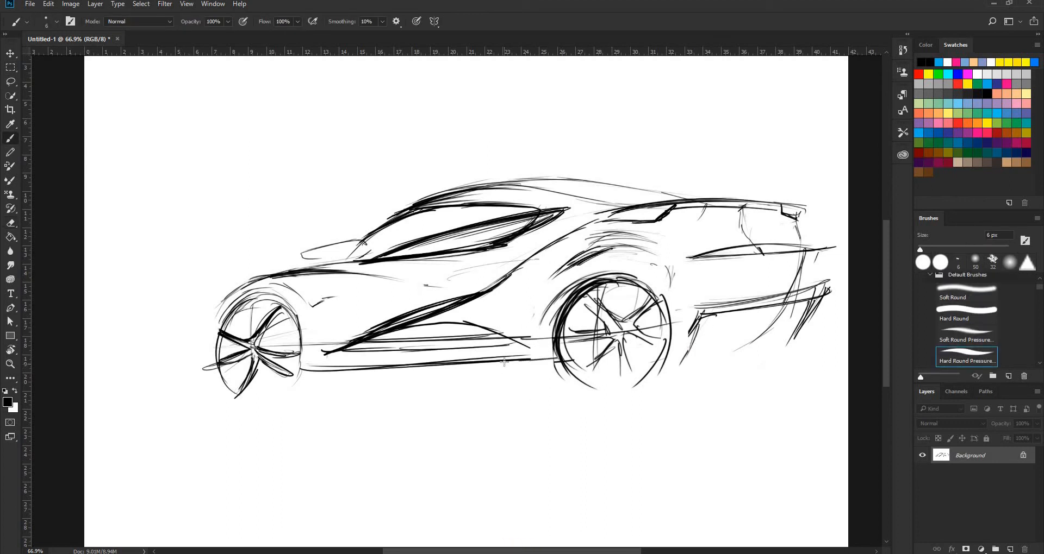
# Step: Strengthen the rear haunch line, the lower edge of the tail panel and the bumper edges beneath it
pyautogui.moveTo(587, 223); pyautogui.dragTo(688, 255)
pyautogui.moveTo(595, 220); pyautogui.dragTo(686, 258)
pyautogui.moveTo(689, 258); pyautogui.dragTo(828, 249)
pyautogui.moveTo(720, 261)
pyautogui.mouseDown()
pyautogui.moveTo(824, 251)
pyautogui.moveTo(762, 319)
pyautogui.mouseUp()
pyautogui.moveTo(801, 259); pyautogui.dragTo(753, 347)
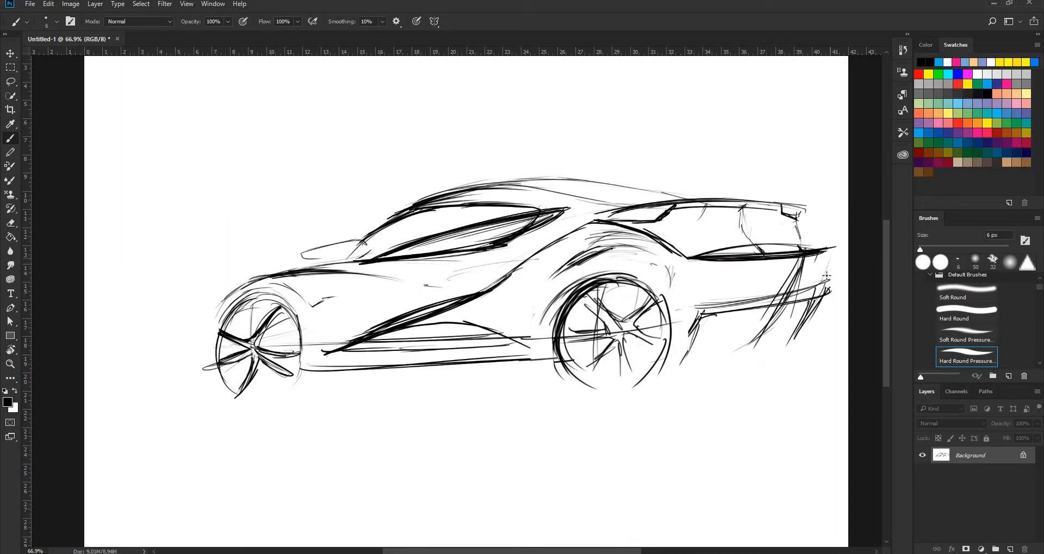
pyautogui.moveTo(701, 284)
pyautogui.mouseDown()
pyautogui.moveTo(837, 266)
pyautogui.moveTo(684, 311)
pyautogui.mouseUp()
pyautogui.moveTo(691, 309)
pyautogui.mouseDown()
pyautogui.moveTo(832, 285)
pyautogui.moveTo(812, 297)
pyautogui.mouseUp()
# Step: Darken the roofline down to the tail and the lower sill line between the wheels
pyautogui.moveTo(512, 183); pyautogui.dragTo(618, 200)
pyautogui.moveTo(557, 179); pyautogui.dragTo(791, 203)
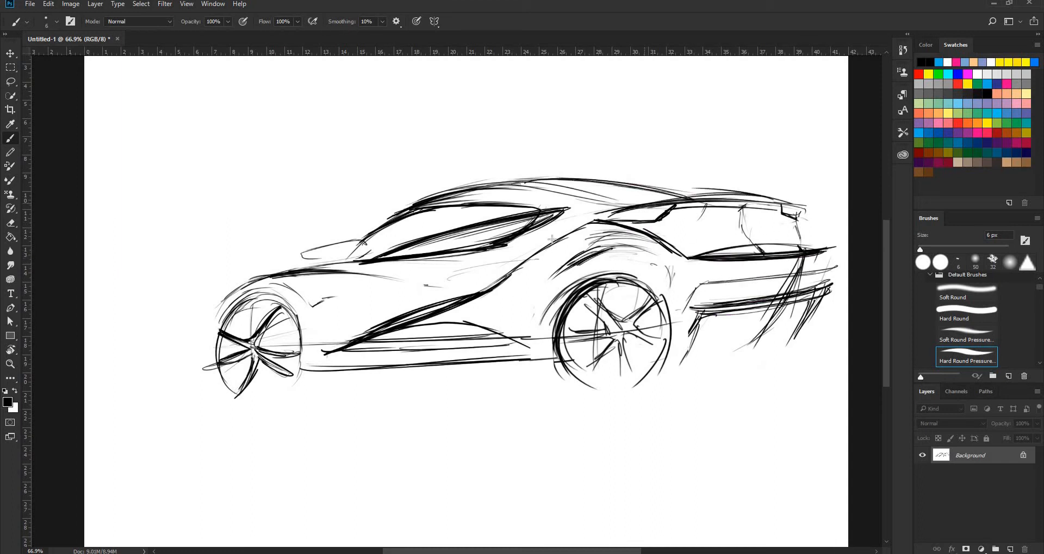
pyautogui.moveTo(550, 361)
pyautogui.mouseDown()
pyautogui.moveTo(298, 374)
pyautogui.moveTo(315, 376)
pyautogui.mouseUp()
pyautogui.moveTo(456, 370); pyautogui.dragTo(298, 373)
pyautogui.moveTo(359, 251); pyautogui.dragTo(308, 257)
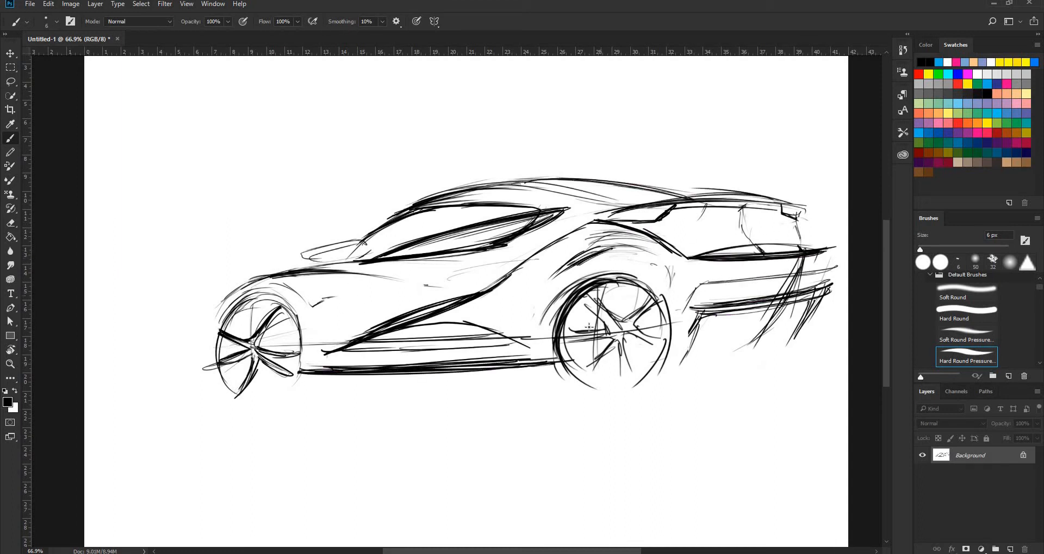
# Step: Hatch the side window dark with a 9 px brush and thicken the window's upper edge
pyautogui.moveTo(401, 255); pyautogui.dragTo(488, 225)
pyautogui.moveTo(462, 248); pyautogui.dragTo(548, 212)
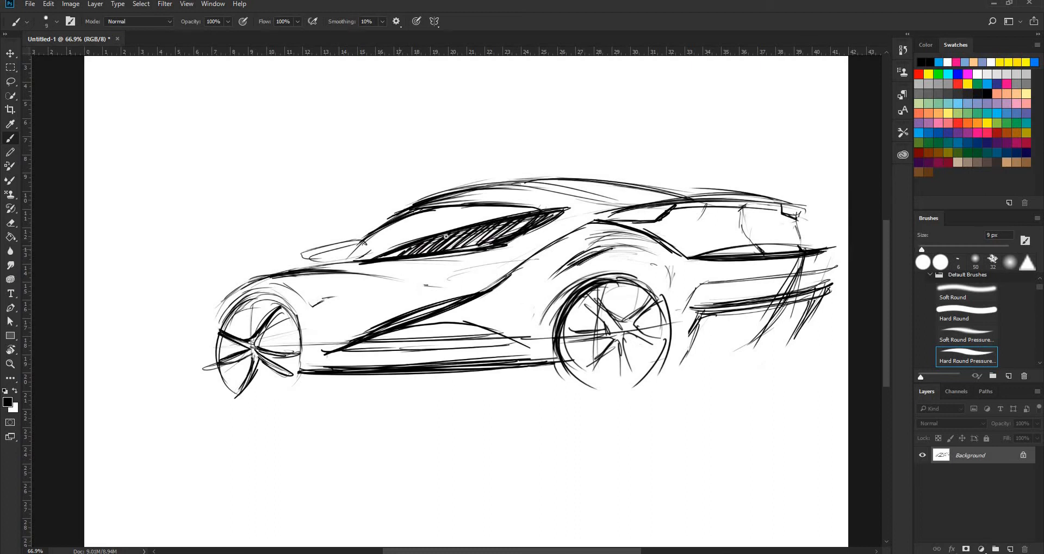
pyautogui.moveTo(380, 258); pyautogui.dragTo(416, 244)
pyautogui.moveTo(363, 236); pyautogui.dragTo(449, 208)
pyautogui.hotkey('ctrl', 'alt', 'z')
pyautogui.hotkey('ctrl', 'alt', 'z')
pyautogui.moveTo(404, 253); pyautogui.dragTo(415, 240)
pyautogui.moveTo(366, 242)
pyautogui.mouseDown()
pyautogui.moveTo(469, 203)
pyautogui.moveTo(544, 207)
pyautogui.mouseUp()
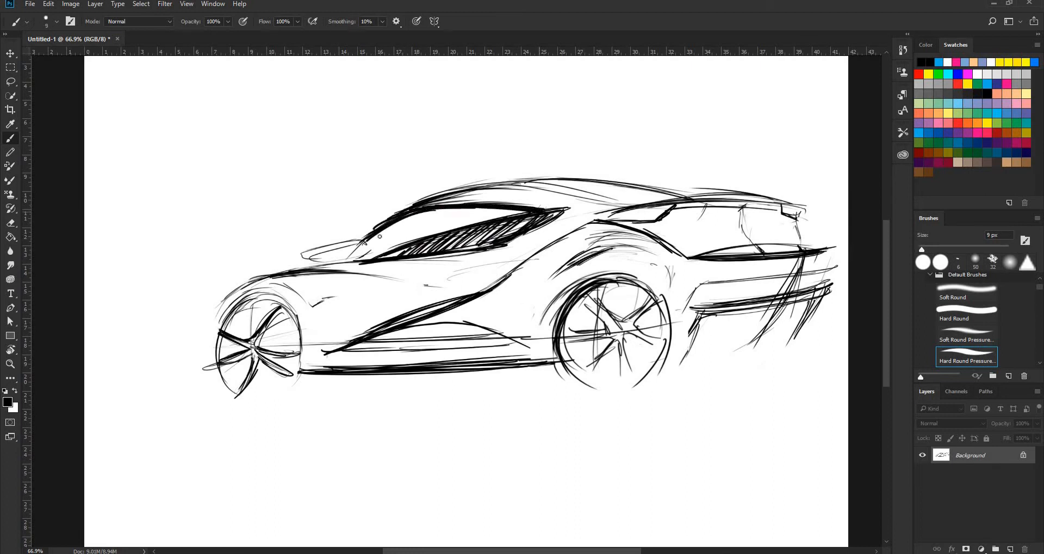
# Step: Thicken the side mirror and the roofline from the windshield back to the rear deck
pyautogui.moveTo(356, 251)
pyautogui.mouseDown()
pyautogui.moveTo(303, 256)
pyautogui.moveTo(550, 186)
pyautogui.moveTo(637, 206)
pyautogui.mouseUp()
pyautogui.moveTo(521, 189); pyautogui.dragTo(584, 202)
pyautogui.moveTo(511, 185); pyautogui.dragTo(636, 182)
pyautogui.moveTo(525, 181); pyautogui.dragTo(710, 198)
pyautogui.moveTo(607, 201)
pyautogui.mouseDown()
pyautogui.moveTo(765, 197)
pyautogui.moveTo(674, 193)
pyautogui.mouseUp()
pyautogui.press('e')
pyautogui.hotkey('ctrl', 'z')
pyautogui.press('e')
pyautogui.press('b')
# Step: Draw the spoiler edge across the tail in heavy strokes and outline the near taillight
pyautogui.moveTo(611, 199)
pyautogui.mouseDown()
pyautogui.moveTo(698, 191)
pyautogui.moveTo(652, 201)
pyautogui.moveTo(804, 206)
pyautogui.mouseUp()
pyautogui.press('e')
pyautogui.press('b')
pyautogui.hotkey('ctrl', 'z')
pyautogui.moveTo(689, 189); pyautogui.dragTo(805, 208)
pyautogui.moveTo(638, 204); pyautogui.dragTo(804, 208)
pyautogui.moveTo(715, 203); pyautogui.dragTo(798, 210)
pyautogui.moveTo(679, 208); pyautogui.dragTo(792, 211)
pyautogui.moveTo(656, 219); pyautogui.dragTo(604, 211)
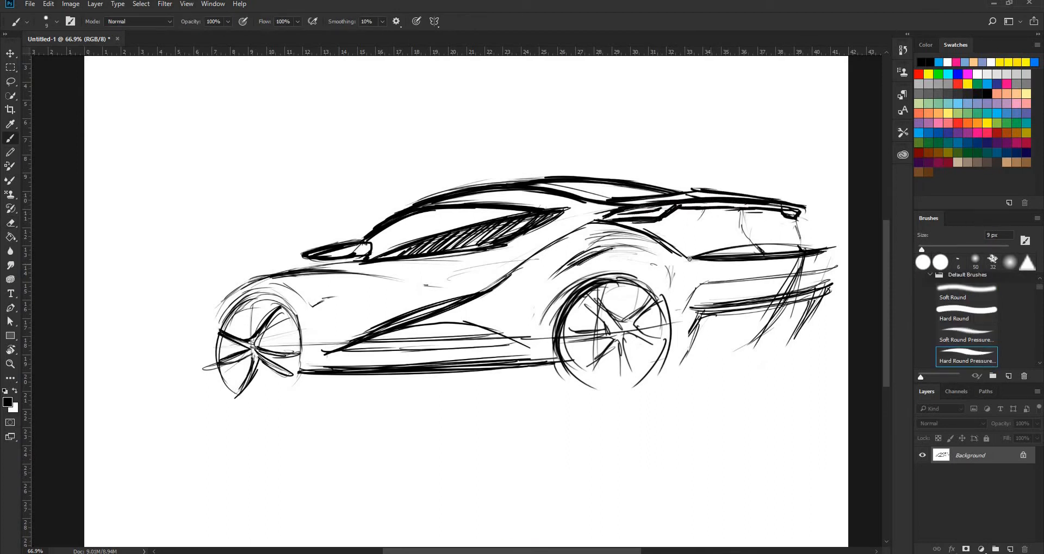
# Step: Thicken the tail panel's lower edge and redraw the haunch line leading into it
pyautogui.moveTo(690, 259); pyautogui.dragTo(810, 249)
pyautogui.moveTo(720, 248); pyautogui.dragTo(809, 244)
pyautogui.press('e')
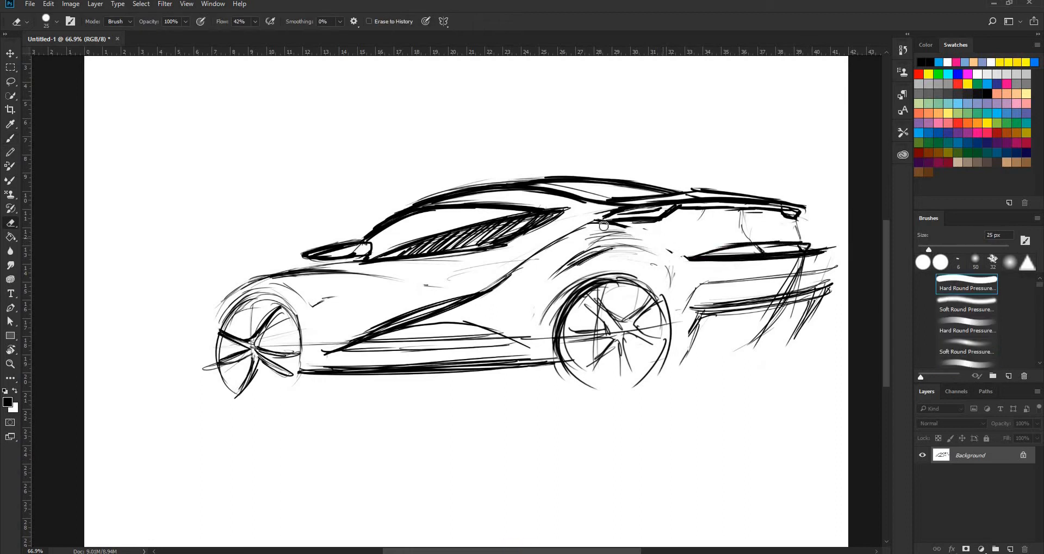
pyautogui.press('b')
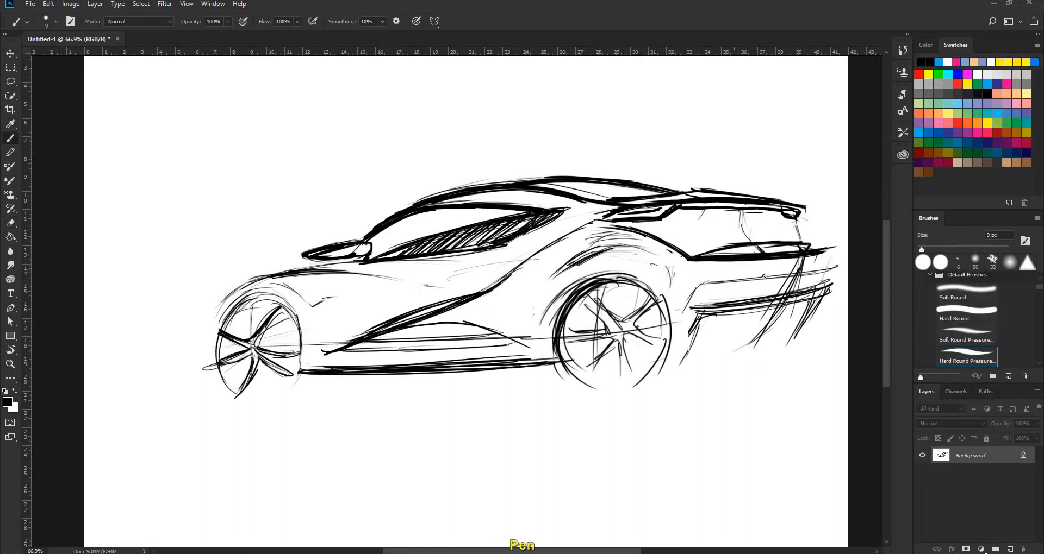
# Step: Draw the bumper's upper contour and the top edge of the lower vent in thick, angular strokes
pyautogui.moveTo(696, 282); pyautogui.dragTo(822, 270)
pyautogui.hotkey('ctrl', 'z')
pyautogui.moveTo(716, 285); pyautogui.dragTo(688, 345)
pyautogui.moveTo(713, 283)
pyautogui.mouseDown()
pyautogui.moveTo(836, 273)
pyautogui.moveTo(682, 307)
pyautogui.moveTo(686, 348)
pyautogui.mouseUp()
pyautogui.hotkey('ctrl', 'alt', 'z')
pyautogui.hotkey('ctrl', 'alt', 'z')
pyautogui.hotkey('ctrl', 'alt', 'z')
pyautogui.moveTo(705, 306); pyautogui.dragTo(813, 288)
pyautogui.moveTo(811, 288); pyautogui.dragTo(815, 300)
# Step: Erase the loose strokes below the bumper and reinforce the top edge of the lower vent
pyautogui.press('e')
pyautogui.moveTo(712, 314)
pyautogui.mouseDown()
pyautogui.moveTo(803, 299)
pyautogui.moveTo(815, 315)
pyautogui.mouseUp()
pyautogui.moveTo(815, 316); pyautogui.dragTo(795, 310)
pyautogui.press('b')
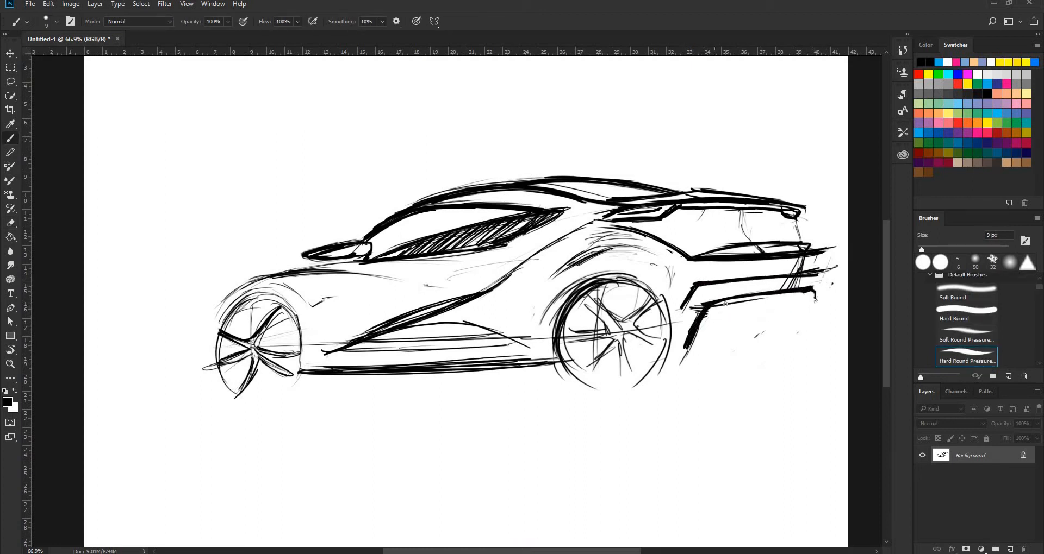
pyautogui.moveTo(708, 307); pyautogui.dragTo(814, 297)
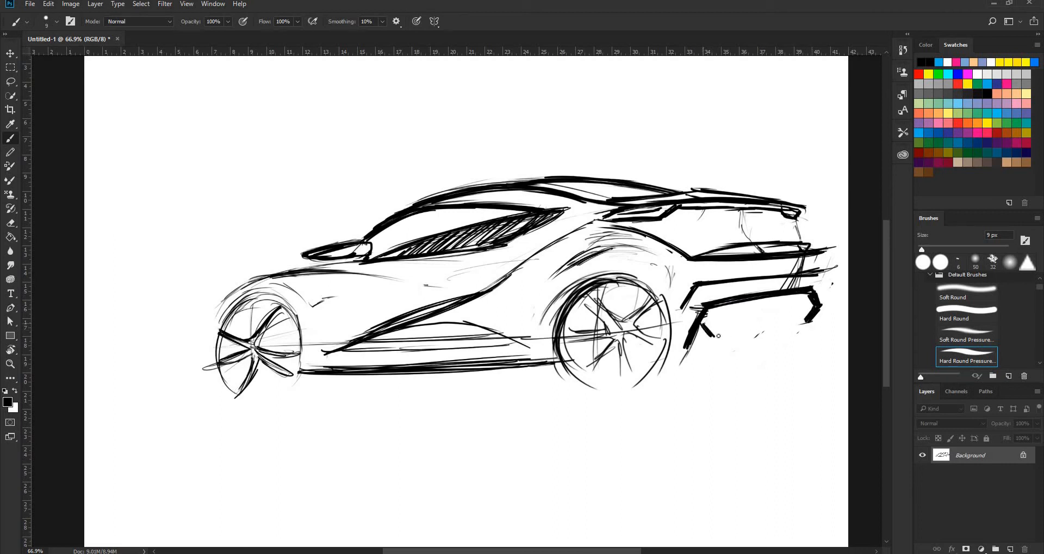
# Step: Outline the lower vent's bottom edge and corners, and clean up the strokes around its near corner
pyautogui.moveTo(712, 336); pyautogui.dragTo(820, 323)
pyautogui.moveTo(705, 335)
pyautogui.mouseDown()
pyautogui.moveTo(813, 328)
pyautogui.moveTo(713, 351)
pyautogui.mouseUp()
pyautogui.moveTo(687, 352)
pyautogui.mouseDown()
pyautogui.moveTo(714, 351)
pyautogui.moveTo(691, 351)
pyautogui.mouseUp()
pyautogui.moveTo(723, 335); pyautogui.dragTo(816, 326)
pyautogui.moveTo(815, 335)
pyautogui.mouseDown()
pyautogui.moveTo(723, 352)
pyautogui.moveTo(814, 336)
pyautogui.mouseUp()
pyautogui.press('e')
pyautogui.moveTo(740, 302)
pyautogui.mouseDown()
pyautogui.moveTo(765, 298)
pyautogui.moveTo(705, 305)
pyautogui.moveTo(682, 351)
pyautogui.mouseUp()
pyautogui.press('b')
# Step: Draw the inner ledge of the bumper vent and shade the recess grey at 31% brush opacity
pyautogui.press('e')
pyautogui.press('b')
pyautogui.moveTo(809, 284)
pyautogui.mouseDown()
pyautogui.moveTo(706, 305)
pyautogui.moveTo(747, 301)
pyautogui.mouseUp()
pyautogui.moveTo(747, 302); pyautogui.dragTo(800, 288)
pyautogui.moveTo(228, 26); pyautogui.dragTo(190, 27)
pyautogui.moveTo(707, 323)
pyautogui.mouseDown()
pyautogui.moveTo(742, 298)
pyautogui.moveTo(731, 319)
pyautogui.mouseUp()
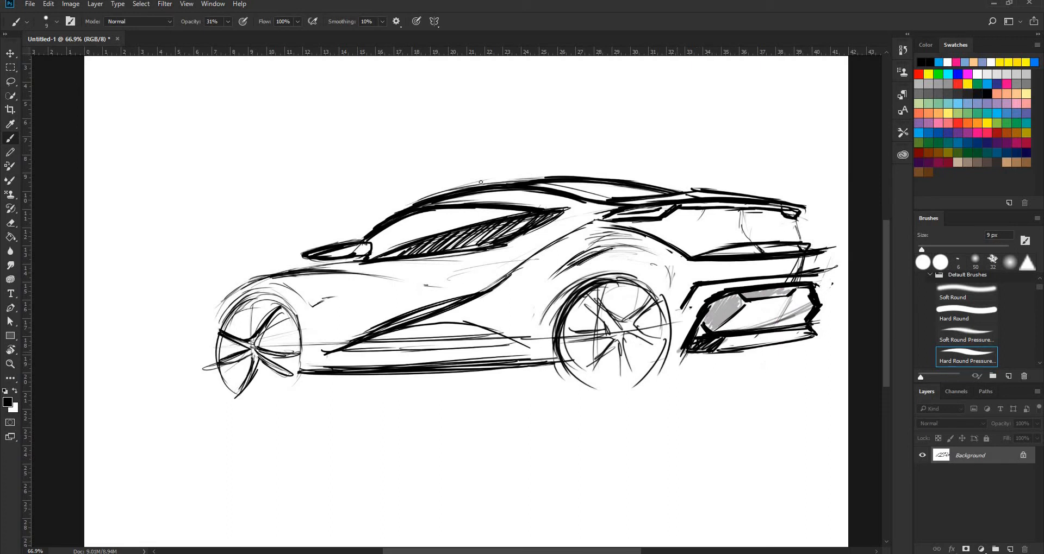
# Step: At full brush opacity, extend the bumper's base line to the canvas edge and clean up the front of the roofline
pyautogui.press('0')
pyautogui.moveTo(814, 336)
pyautogui.mouseDown()
pyautogui.moveTo(810, 351)
pyautogui.moveTo(849, 348)
pyautogui.mouseUp()
pyautogui.press('e')
pyautogui.moveTo(472, 187)
pyautogui.mouseDown()
pyautogui.moveTo(523, 178)
pyautogui.moveTo(407, 199)
pyautogui.mouseUp()
pyautogui.press('b')
pyautogui.moveTo(376, 231)
pyautogui.mouseDown()
pyautogui.moveTo(424, 211)
pyautogui.moveTo(495, 208)
pyautogui.mouseUp()
# Step: Erase the loose lines along the shoulder crease ahead of the rear fender and redraw the crease darker
pyautogui.press('e')
pyautogui.moveTo(597, 221)
pyautogui.mouseDown()
pyautogui.moveTo(514, 272)
pyautogui.moveTo(542, 254)
pyautogui.mouseUp()
pyautogui.press('b')
pyautogui.press('e')
pyautogui.press('b')
pyautogui.moveTo(492, 288)
pyautogui.mouseDown()
pyautogui.moveTo(569, 239)
pyautogui.moveTo(502, 289)
pyautogui.mouseUp()
pyautogui.press('e')
pyautogui.press('b')
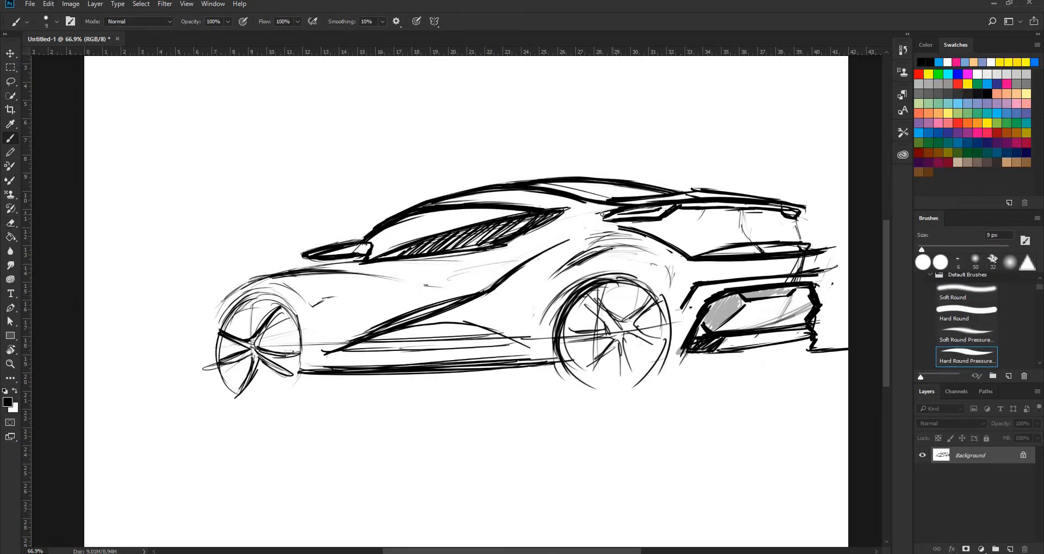
# Step: Reinforce the taillight's inner corner and erase the rough haunch strokes above the rear wheel
pyautogui.moveTo(606, 217)
pyautogui.mouseDown()
pyautogui.moveTo(661, 237)
pyautogui.moveTo(619, 232)
pyautogui.mouseUp()
pyautogui.press('e')
pyautogui.press('b')
pyautogui.press('e')
pyautogui.moveTo(551, 277); pyautogui.dragTo(623, 237)
pyautogui.moveTo(642, 250); pyautogui.dragTo(582, 251)
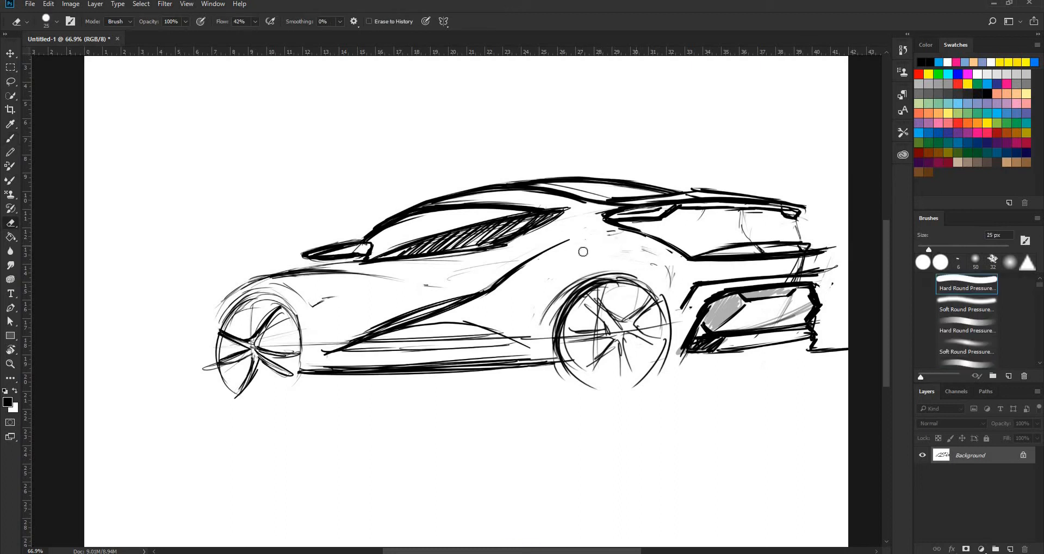
pyautogui.press('b')
pyautogui.press('e')
pyautogui.moveTo(558, 297)
pyautogui.mouseDown()
pyautogui.moveTo(613, 270)
pyautogui.moveTo(594, 273)
pyautogui.moveTo(566, 242)
pyautogui.moveTo(615, 231)
pyautogui.mouseUp()
# Step: Redraw the rear haunch curve and the fender contours around the rear wheel arch
pyautogui.press('b')
pyautogui.moveTo(578, 240); pyautogui.dragTo(652, 254)
pyautogui.moveTo(530, 265); pyautogui.dragTo(571, 263)
pyautogui.moveTo(539, 320); pyautogui.dragTo(569, 273)
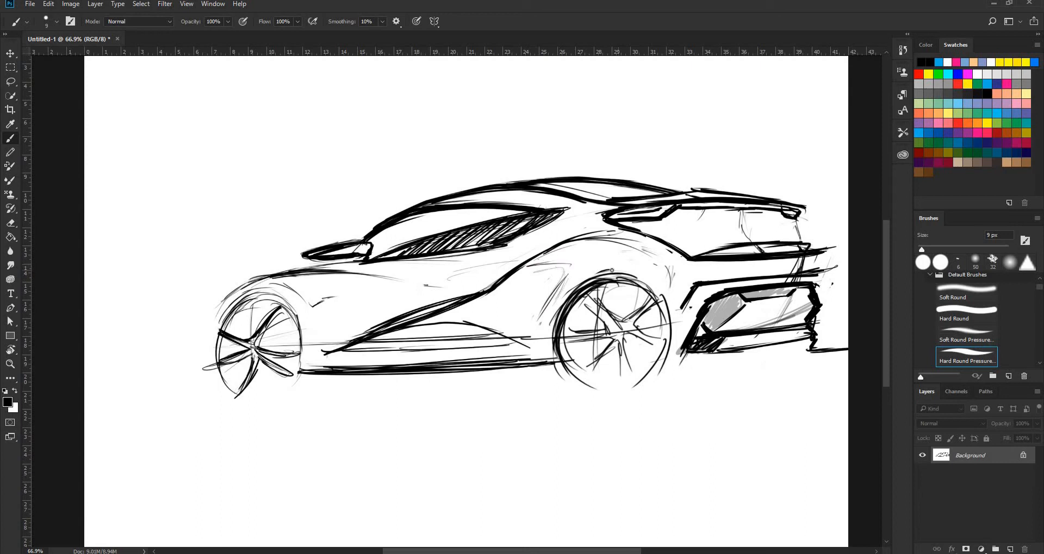
pyautogui.moveTo(662, 308); pyautogui.dragTo(622, 262)
pyautogui.moveTo(545, 263)
pyautogui.mouseDown()
pyautogui.moveTo(628, 235)
pyautogui.moveTo(670, 235)
pyautogui.mouseUp()
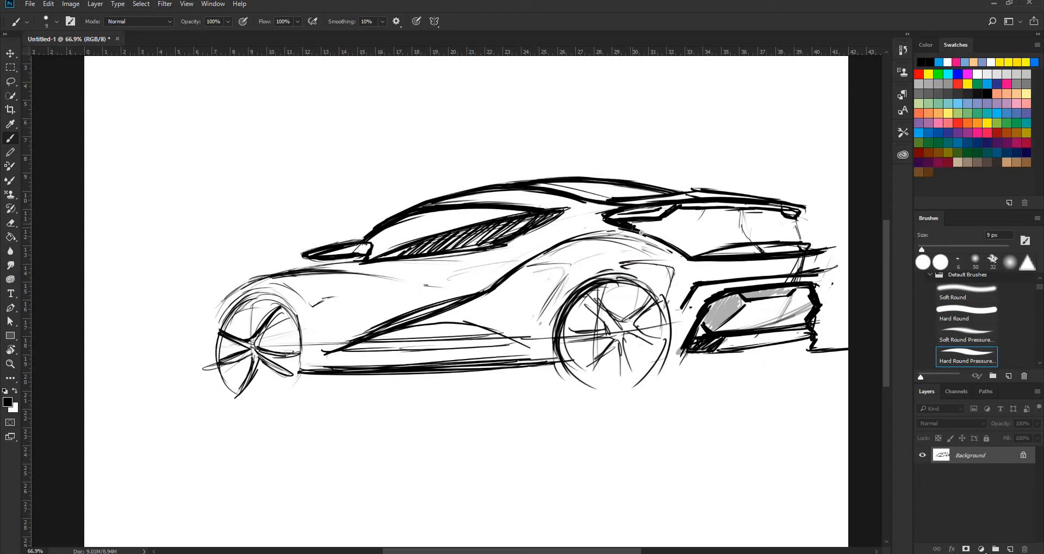
# Step: Touch up the spoiler and rework the side crease running from the shoulder down toward the front wheel
pyautogui.moveTo(718, 205)
pyautogui.mouseDown()
pyautogui.moveTo(792, 207)
pyautogui.moveTo(718, 211)
pyautogui.mouseUp()
pyautogui.hotkey('ctrl', 'z')
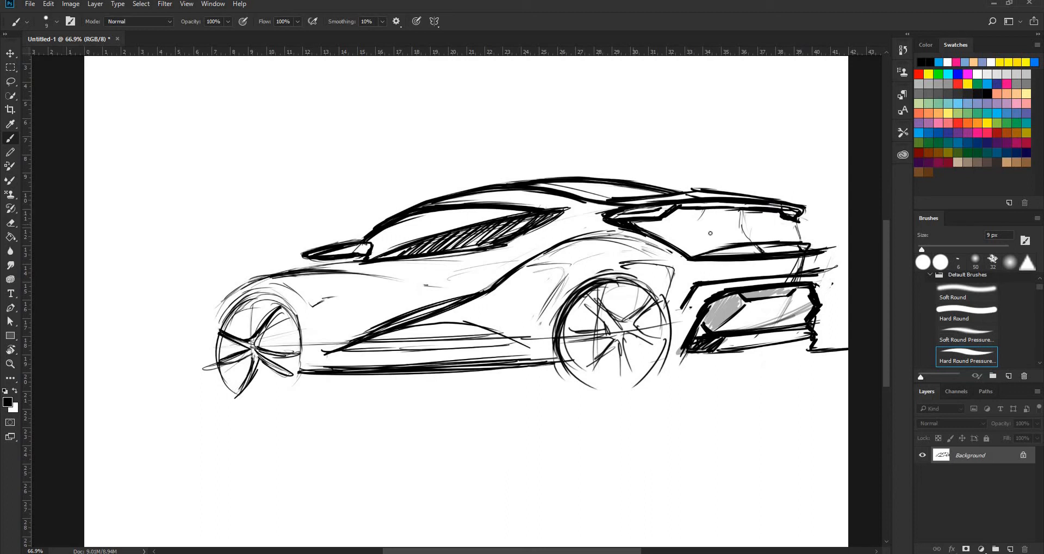
pyautogui.moveTo(503, 284)
pyautogui.mouseDown()
pyautogui.moveTo(321, 354)
pyautogui.moveTo(388, 322)
pyautogui.moveTo(346, 339)
pyautogui.moveTo(415, 330)
pyautogui.moveTo(464, 292)
pyautogui.moveTo(409, 314)
pyautogui.mouseUp()
pyautogui.hotkey('ctrl', 'z')
pyautogui.press('e')
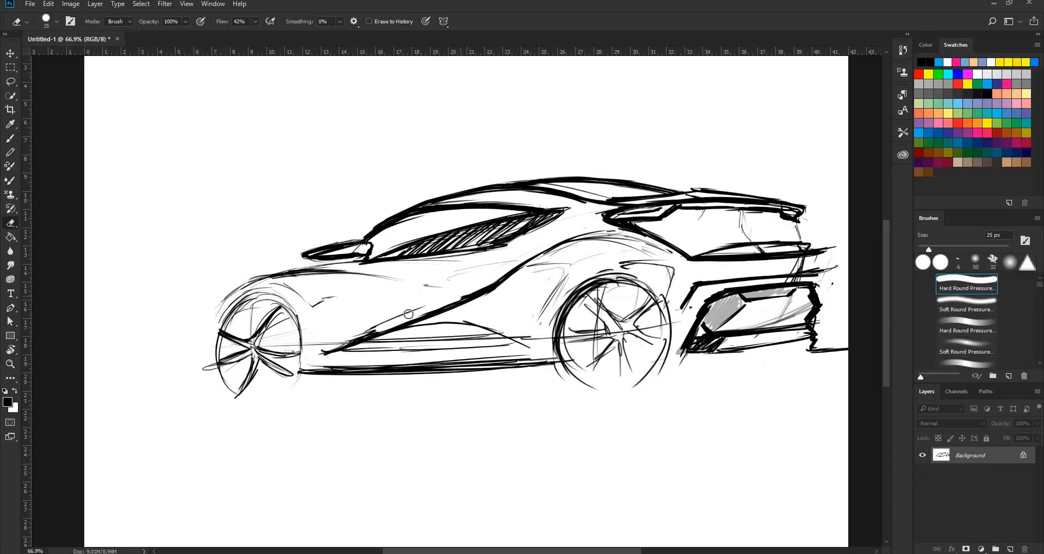
pyautogui.press('b')
pyautogui.moveTo(495, 280); pyautogui.dragTo(374, 328)
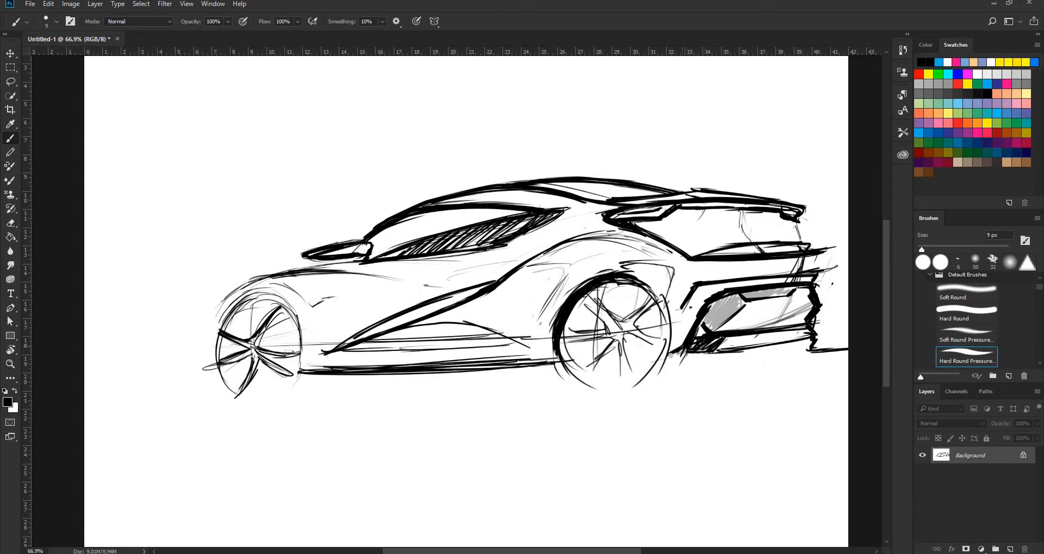
# Step: Thicken the rear wheel arch down to the bumper and fill the upper tyre gap with black
pyautogui.moveTo(683, 298); pyautogui.dragTo(629, 176)
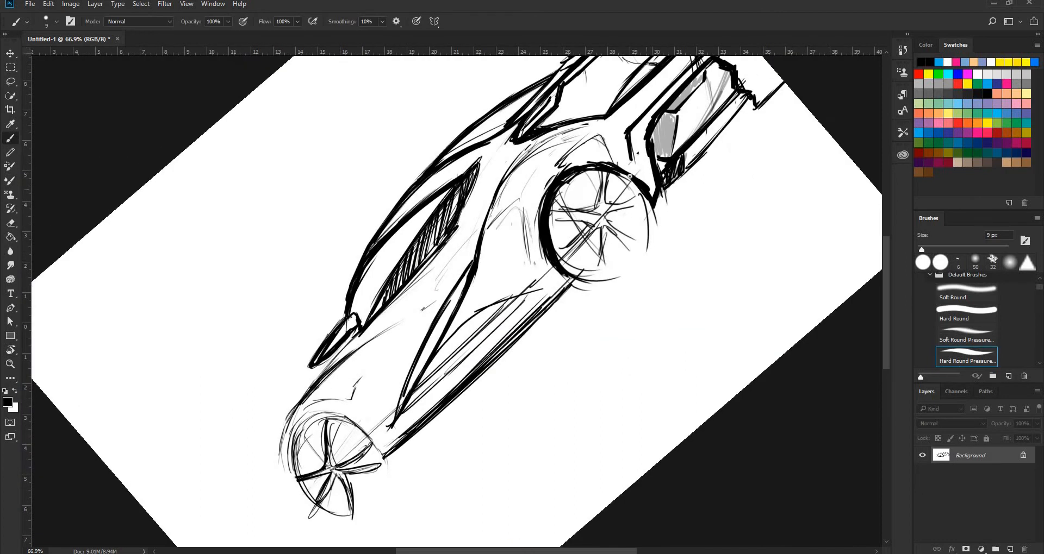
pyautogui.press('r')
pyautogui.press('Escape')
pyautogui.press('b')
pyautogui.moveTo(614, 285); pyautogui.dragTo(583, 302)
pyautogui.moveTo(644, 294); pyautogui.dragTo(569, 319)
pyautogui.moveTo(609, 297); pyautogui.dragTo(562, 342)
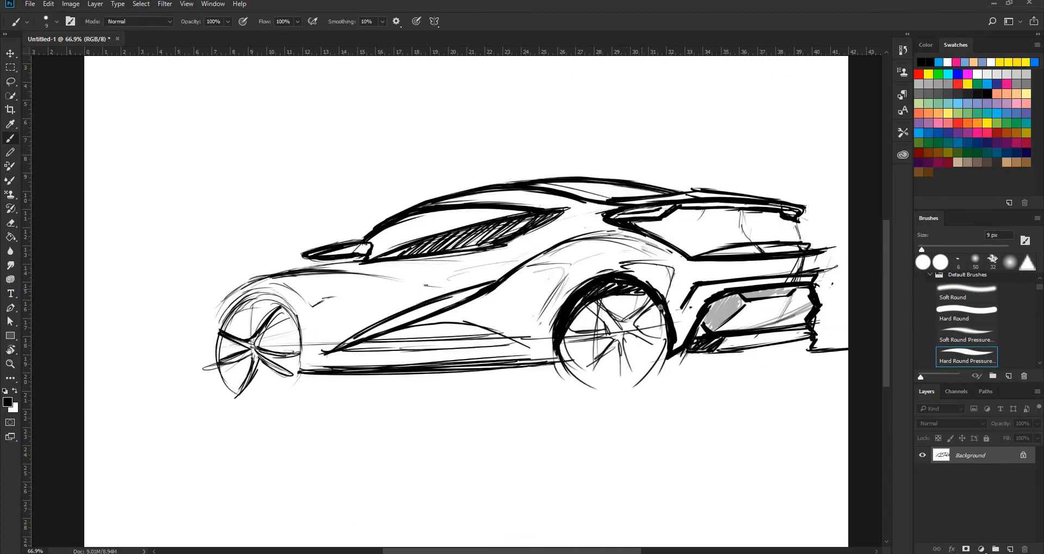
# Step: Shade the gaps between the rear wheel's spokes grey, using 19% and 31% brush opacity
pyautogui.moveTo(216, 35); pyautogui.dragTo(185, 34)
pyautogui.moveTo(643, 295); pyautogui.dragTo(622, 312)
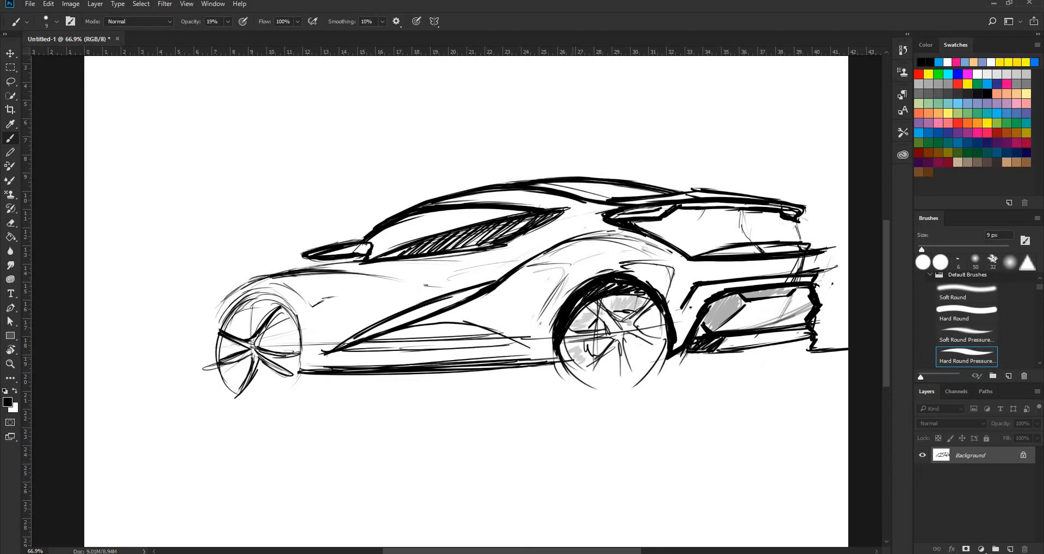
pyautogui.click(228, 22)
pyautogui.moveTo(226, 36); pyautogui.dragTo(234, 36)
pyautogui.moveTo(590, 376); pyautogui.dragTo(651, 310)
pyautogui.moveTo(646, 336); pyautogui.dragTo(621, 370)
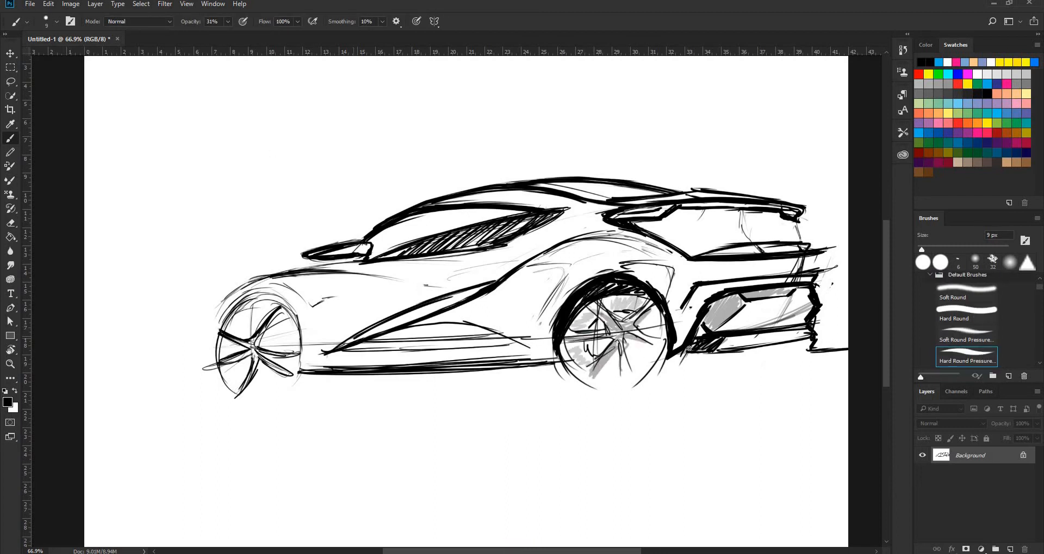
# Step: Outline the far side of the bumper beyond the vent and shade it grey at reduced brush opacity
pyautogui.moveTo(719, 299)
pyautogui.mouseDown()
pyautogui.moveTo(703, 311)
pyautogui.moveTo(769, 328)
pyautogui.mouseUp()
pyautogui.moveTo(482, 282); pyautogui.dragTo(577, 271)
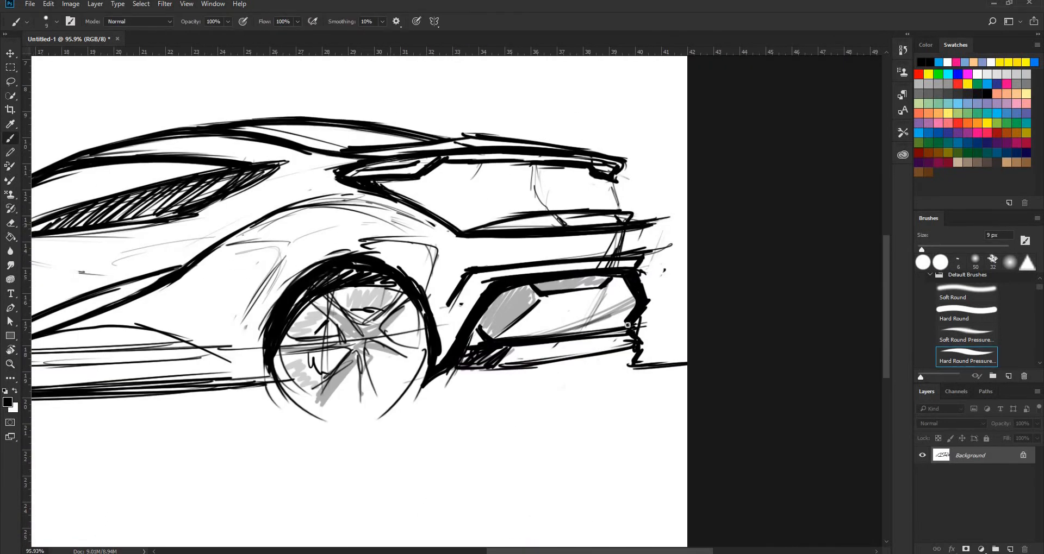
pyautogui.moveTo(654, 306); pyautogui.dragTo(637, 364)
pyautogui.click(227, 21)
pyautogui.click(189, 35)
pyautogui.moveTo(651, 264)
pyautogui.mouseDown()
pyautogui.moveTo(655, 338)
pyautogui.moveTo(636, 338)
pyautogui.mouseUp()
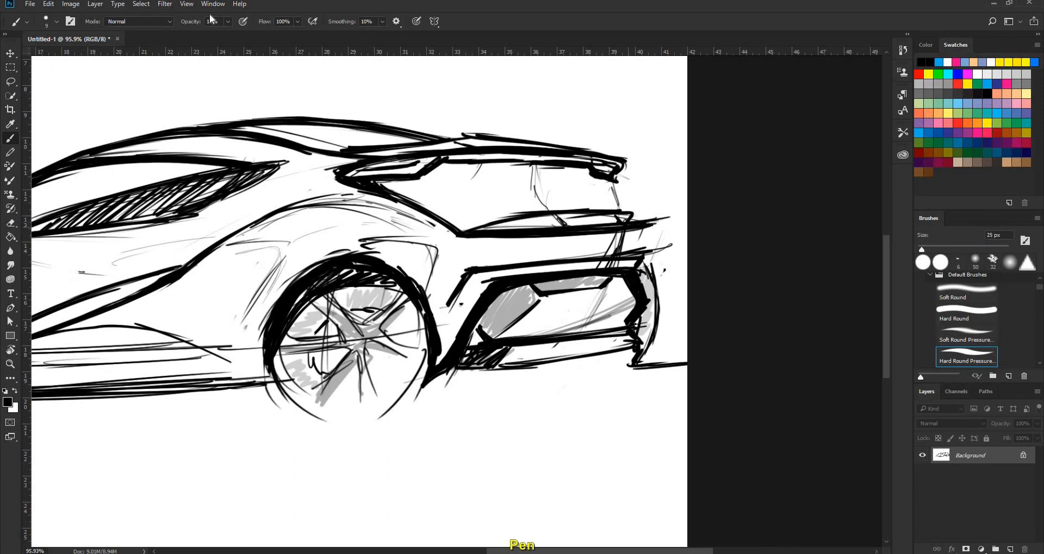
# Step: Raise the brush opacity to close off the bumper's far end with a dark edge, and erase the overshooting strokes
pyautogui.click(228, 22)
pyautogui.click(268, 36)
pyautogui.moveTo(650, 226); pyautogui.dragTo(634, 251)
pyautogui.press('e')
pyautogui.moveTo(658, 222)
pyautogui.mouseDown()
pyautogui.moveTo(671, 213)
pyautogui.moveTo(576, 256)
pyautogui.moveTo(497, 267)
pyautogui.moveTo(437, 348)
pyautogui.mouseUp()
# Step: Shade the rear fender recess, tail panel and rear window light grey at 28% brush opacity
pyautogui.press('b')
pyautogui.moveTo(361, 244)
pyautogui.mouseDown()
pyautogui.moveTo(426, 248)
pyautogui.moveTo(413, 285)
pyautogui.mouseUp()
pyautogui.moveTo(380, 182); pyautogui.dragTo(443, 204)
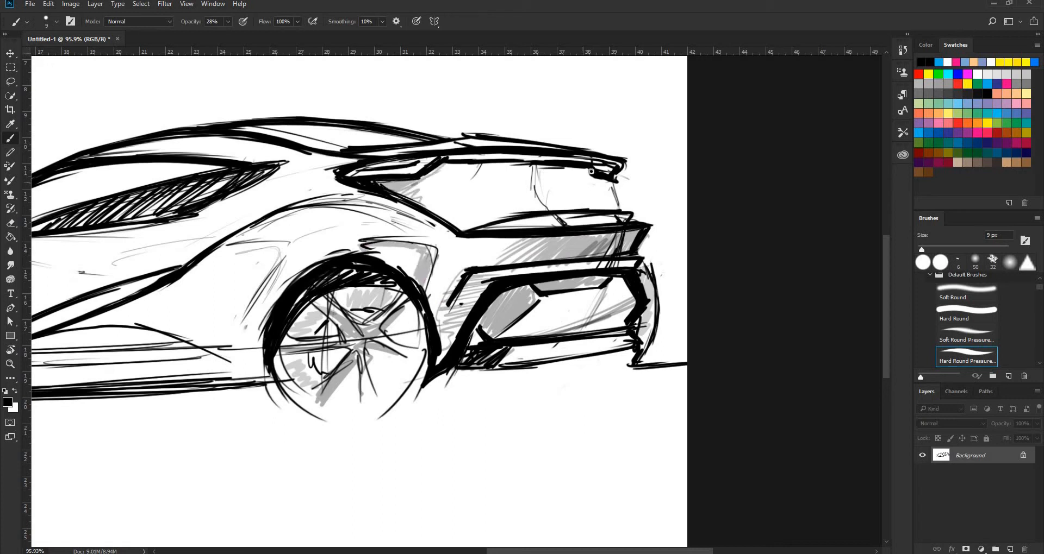
pyautogui.moveTo(634, 219); pyautogui.dragTo(527, 223)
pyautogui.moveTo(385, 139); pyautogui.dragTo(276, 143)
pyautogui.moveTo(353, 136); pyautogui.dragTo(283, 142)
# Step: Add light grey shading to the pillar behind the side window
pyautogui.press('z')
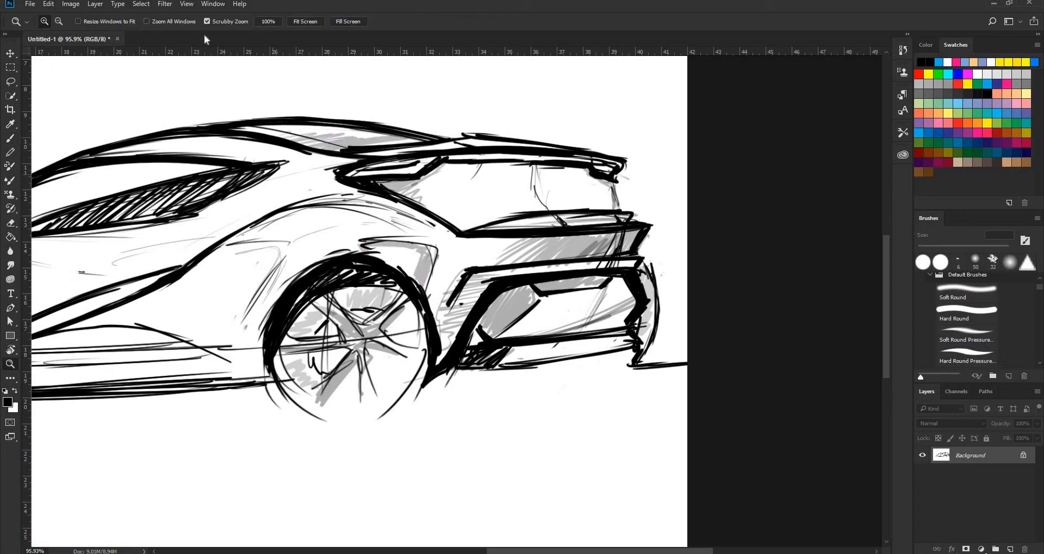
pyautogui.moveTo(602, 553); pyautogui.dragTo(524, 553)
pyautogui.moveTo(568, 355)
pyautogui.mouseDown()
pyautogui.moveTo(517, 355)
pyautogui.moveTo(532, 355)
pyautogui.mouseUp()
pyautogui.press('e')
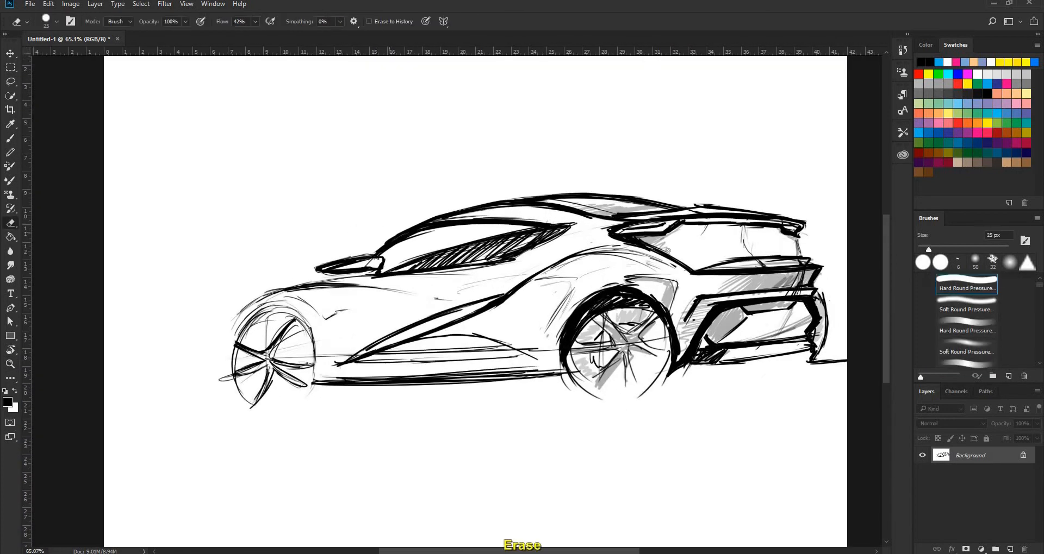
pyautogui.press('b')
pyautogui.moveTo(519, 246); pyautogui.dragTo(588, 222)
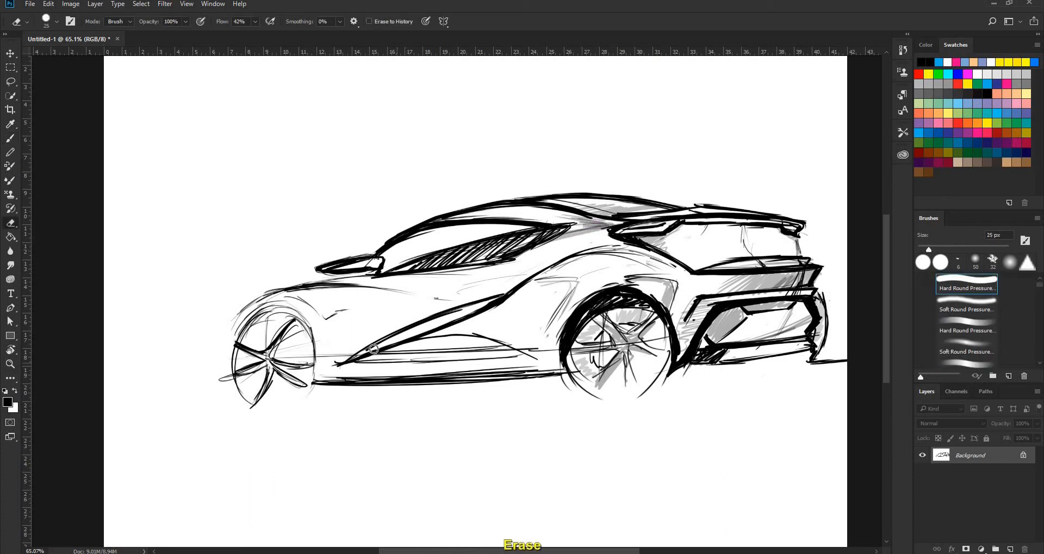
# Step: Darken the side skirt below the crease, and clean up and redraw the sill line between the wheels
pyautogui.click(349, 366)
pyautogui.moveTo(339, 367)
pyautogui.mouseDown()
pyautogui.moveTo(479, 336)
pyautogui.moveTo(411, 344)
pyautogui.moveTo(485, 338)
pyautogui.moveTo(474, 338)
pyautogui.moveTo(536, 360)
pyautogui.moveTo(503, 340)
pyautogui.moveTo(345, 365)
pyautogui.mouseUp()
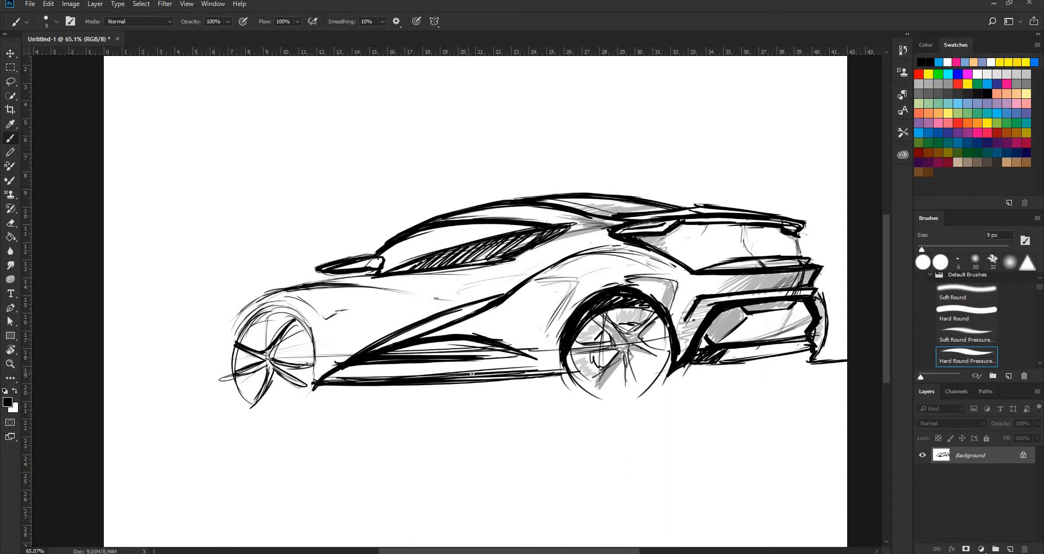
pyautogui.press('e')
pyautogui.moveTo(552, 384); pyautogui.dragTo(348, 389)
pyautogui.moveTo(518, 385)
pyautogui.mouseDown()
pyautogui.moveTo(348, 390)
pyautogui.moveTo(514, 386)
pyautogui.mouseUp()
pyautogui.press('b')
pyautogui.moveTo(387, 382)
pyautogui.mouseDown()
pyautogui.moveTo(563, 378)
pyautogui.moveTo(358, 382)
pyautogui.mouseUp()
pyautogui.moveTo(541, 383); pyautogui.dragTo(418, 387)
pyautogui.press('e')
pyautogui.press('b')
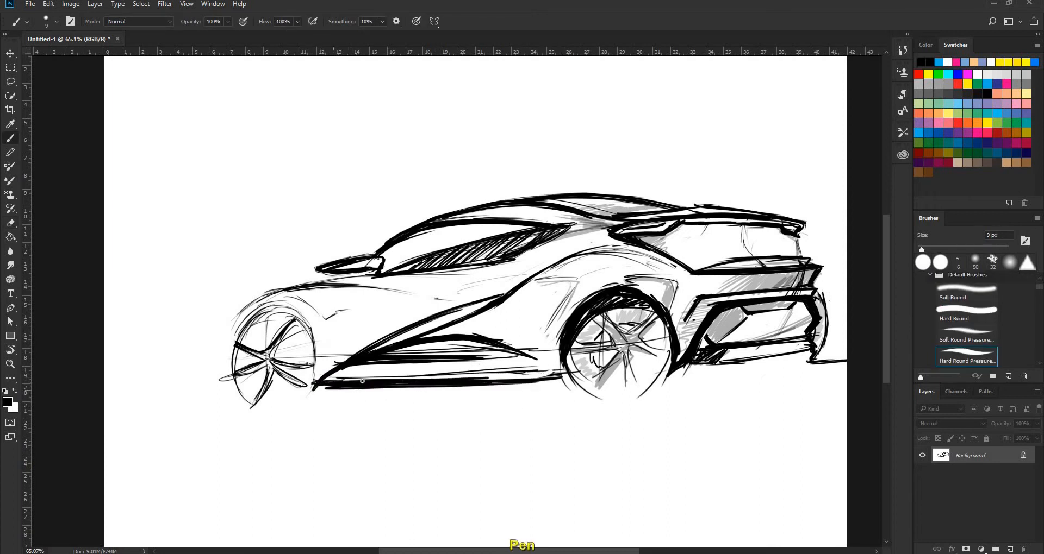
# Step: Clean up the sill's front end, redraw the thin side skirt line, and darken the front fender and wheel arch outlines
pyautogui.press('e')
pyautogui.moveTo(310, 392)
pyautogui.mouseDown()
pyautogui.moveTo(321, 374)
pyautogui.moveTo(332, 388)
pyautogui.mouseUp()
pyautogui.press('b')
pyautogui.press('e')
pyautogui.press('b')
pyautogui.press('e')
pyautogui.moveTo(519, 352)
pyautogui.mouseDown()
pyautogui.moveTo(384, 356)
pyautogui.moveTo(503, 353)
pyautogui.mouseUp()
pyautogui.moveTo(435, 355); pyautogui.dragTo(535, 357)
pyautogui.press('b')
pyautogui.moveTo(348, 363); pyautogui.dragTo(535, 360)
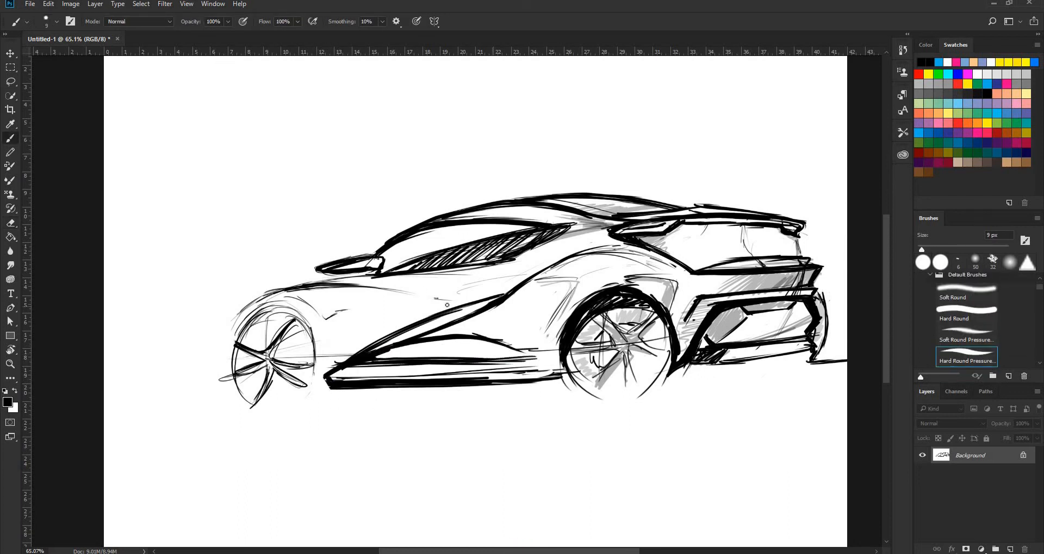
pyautogui.moveTo(393, 285)
pyautogui.mouseDown()
pyautogui.moveTo(267, 293)
pyautogui.moveTo(251, 306)
pyautogui.mouseUp()
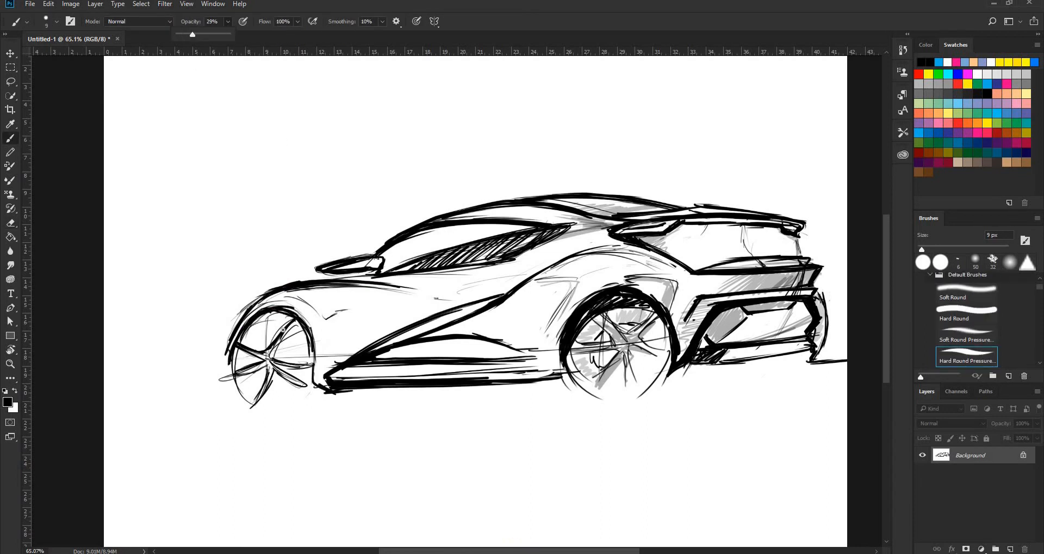
# Step: Shade the front wheel and the ground beneath the rear bumper light grey at 29% brush opacity
pyautogui.moveTo(282, 330)
pyautogui.mouseDown()
pyautogui.moveTo(246, 347)
pyautogui.moveTo(245, 337)
pyautogui.moveTo(247, 353)
pyautogui.mouseUp()
pyautogui.hotkey('ctrl', 'z')
pyautogui.moveTo(261, 377); pyautogui.dragTo(240, 400)
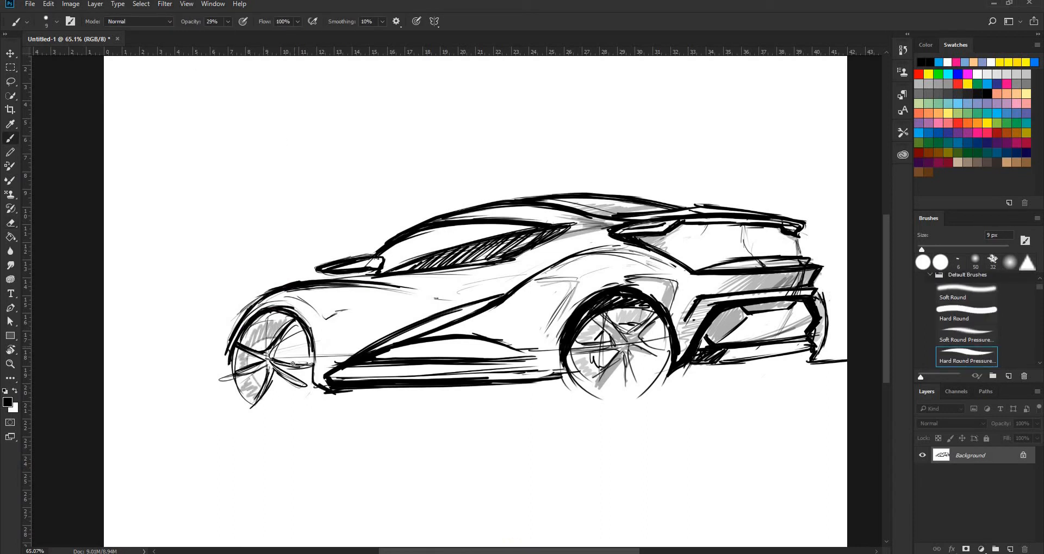
pyautogui.moveTo(657, 385); pyautogui.dragTo(784, 363)
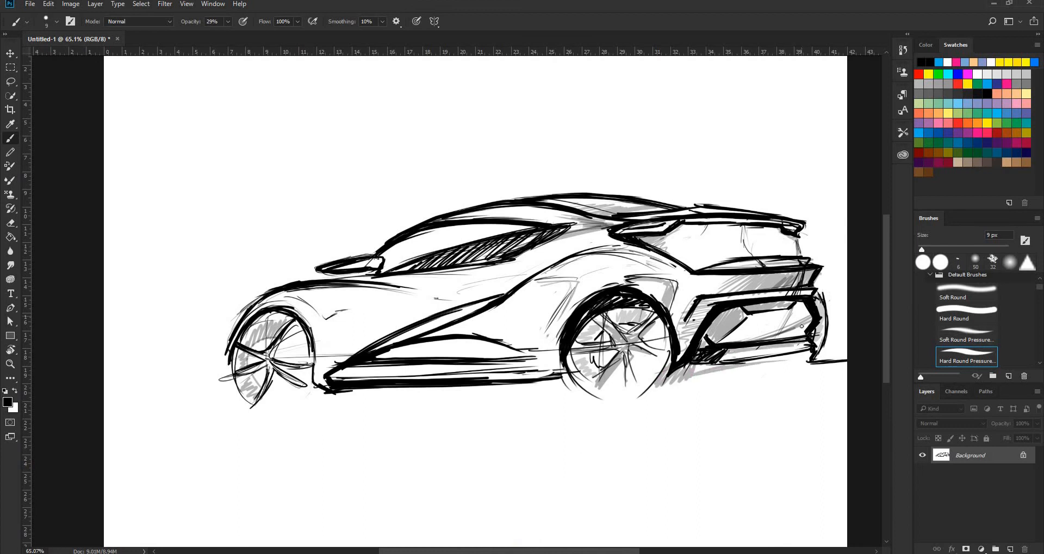
# Step: Erase the stray strokes around the rear spoiler and redraw its lower edge as a clean black line
pyautogui.hotkey('ctrl', 'space')
pyautogui.moveTo(786, 231); pyautogui.dragTo(841, 233)
pyautogui.moveTo(510, 217); pyautogui.dragTo(723, 220)
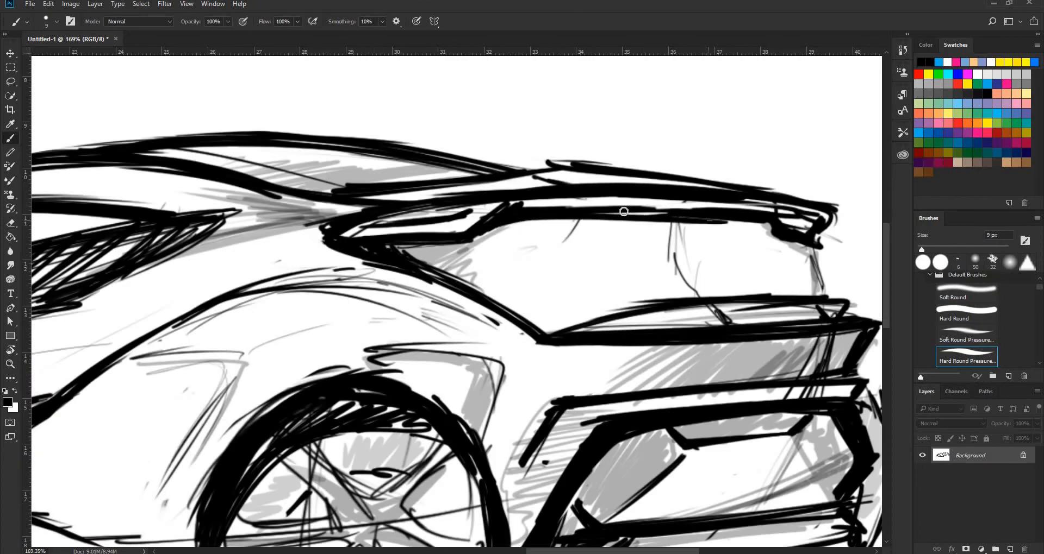
pyautogui.moveTo(624, 213); pyautogui.dragTo(769, 221)
pyautogui.press('e')
pyautogui.click(921, 248)
pyautogui.moveTo(468, 227)
pyautogui.mouseDown()
pyautogui.moveTo(563, 205)
pyautogui.moveTo(738, 212)
pyautogui.mouseUp()
pyautogui.moveTo(703, 210); pyautogui.dragTo(815, 228)
pyautogui.moveTo(736, 214); pyautogui.dragTo(778, 219)
pyautogui.moveTo(386, 247); pyautogui.dragTo(407, 249)
pyautogui.moveTo(308, 235)
pyautogui.mouseDown()
pyautogui.moveTo(363, 209)
pyautogui.moveTo(335, 249)
pyautogui.moveTo(397, 262)
pyautogui.moveTo(432, 291)
pyautogui.mouseUp()
pyautogui.moveTo(338, 252); pyautogui.dragTo(476, 302)
pyautogui.press('b')
pyautogui.moveTo(474, 237); pyautogui.dragTo(762, 233)
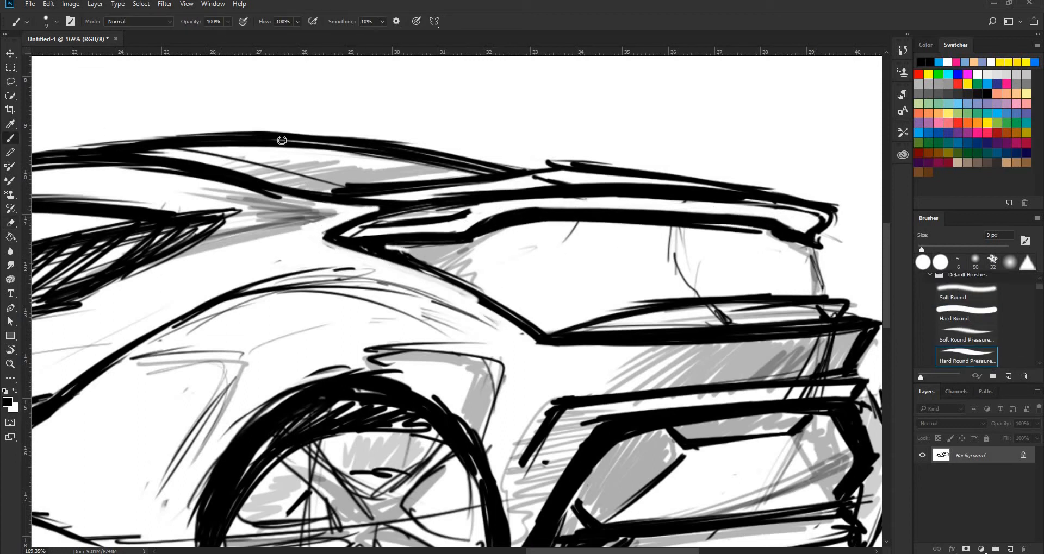
# Step: Shade the band along the rear spoiler's underside light grey at 26% brush opacity
pyautogui.click(228, 22)
pyautogui.click(191, 35)
pyautogui.moveTo(363, 234)
pyautogui.mouseDown()
pyautogui.moveTo(503, 212)
pyautogui.moveTo(809, 230)
pyautogui.mouseUp()
pyautogui.moveTo(691, 210); pyautogui.dragTo(802, 224)
pyautogui.moveTo(777, 310); pyautogui.dragTo(673, 316)
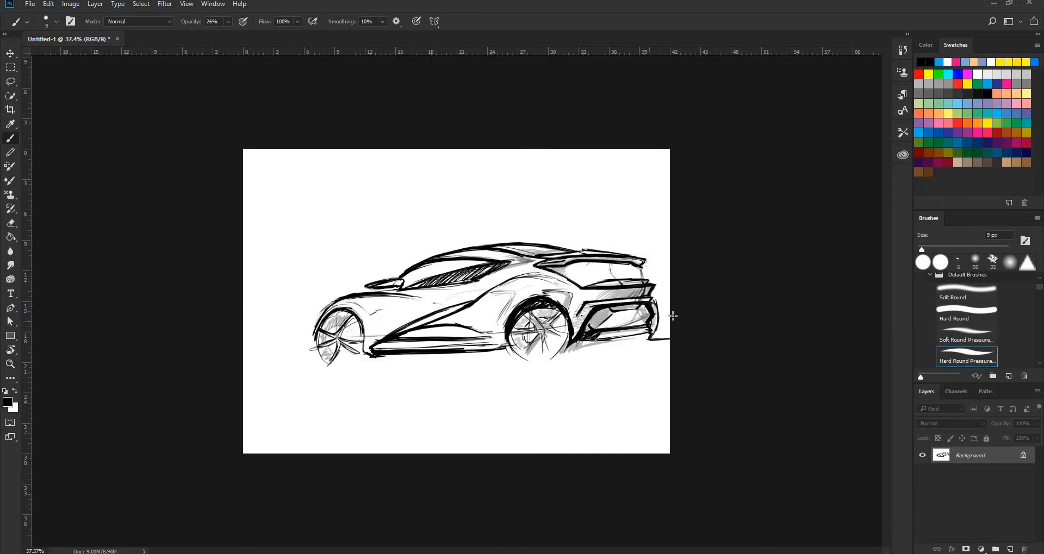
# Step: Erase the thick crease lines and rough corner at the front end of the side skirt recess
pyautogui.moveTo(422, 348); pyautogui.dragTo(489, 344)
pyautogui.press('e')
pyautogui.moveTo(218, 328); pyautogui.dragTo(391, 249)
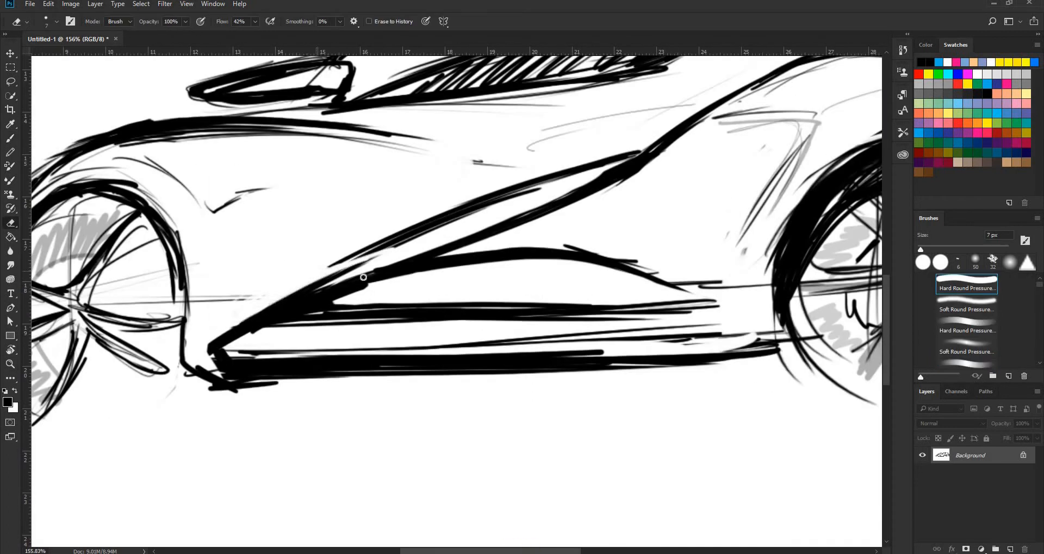
pyautogui.moveTo(244, 341)
pyautogui.mouseDown()
pyautogui.moveTo(471, 239)
pyautogui.moveTo(253, 332)
pyautogui.mouseUp()
pyautogui.moveTo(234, 333)
pyautogui.mouseDown()
pyautogui.moveTo(215, 375)
pyautogui.moveTo(239, 390)
pyautogui.mouseUp()
pyautogui.moveTo(210, 388); pyautogui.dragTo(277, 384)
pyautogui.press('b')
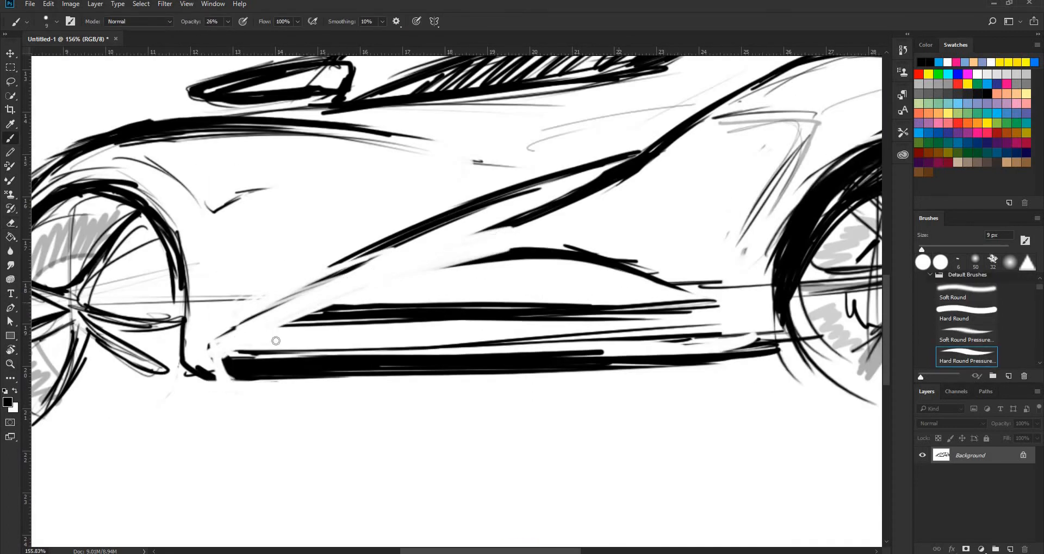
# Step: Redraw the curved upper edge of the side skirt recess in solid black, from the sill's front tip upward
pyautogui.press('0')
pyautogui.moveTo(220, 353); pyautogui.dragTo(467, 256)
pyautogui.moveTo(274, 308); pyautogui.dragTo(511, 250)
pyautogui.moveTo(247, 332); pyautogui.dragTo(416, 283)
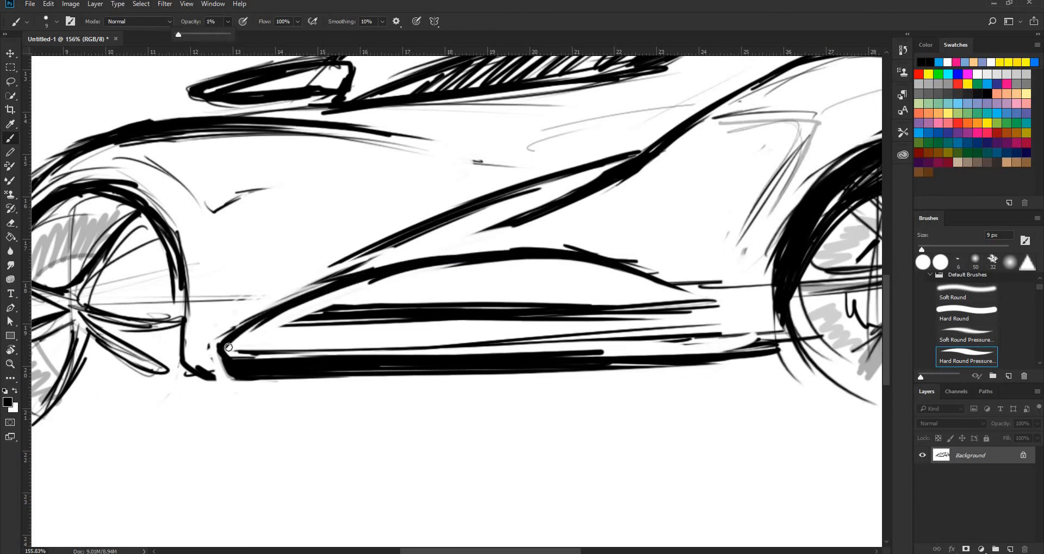
# Step: Shade the inside of the side skirt recess grey at 36% brush opacity, layering it darker toward the front
pyautogui.press('3')
pyautogui.press('6')
pyautogui.moveTo(228, 348)
pyautogui.mouseDown()
pyautogui.moveTo(283, 332)
pyautogui.moveTo(575, 327)
pyautogui.mouseUp()
pyautogui.moveTo(375, 282)
pyautogui.mouseDown()
pyautogui.moveTo(227, 364)
pyautogui.moveTo(528, 265)
pyautogui.mouseUp()
pyautogui.moveTo(231, 353)
pyautogui.mouseDown()
pyautogui.moveTo(516, 266)
pyautogui.moveTo(587, 262)
pyautogui.mouseUp()
pyautogui.moveTo(347, 296); pyautogui.dragTo(577, 301)
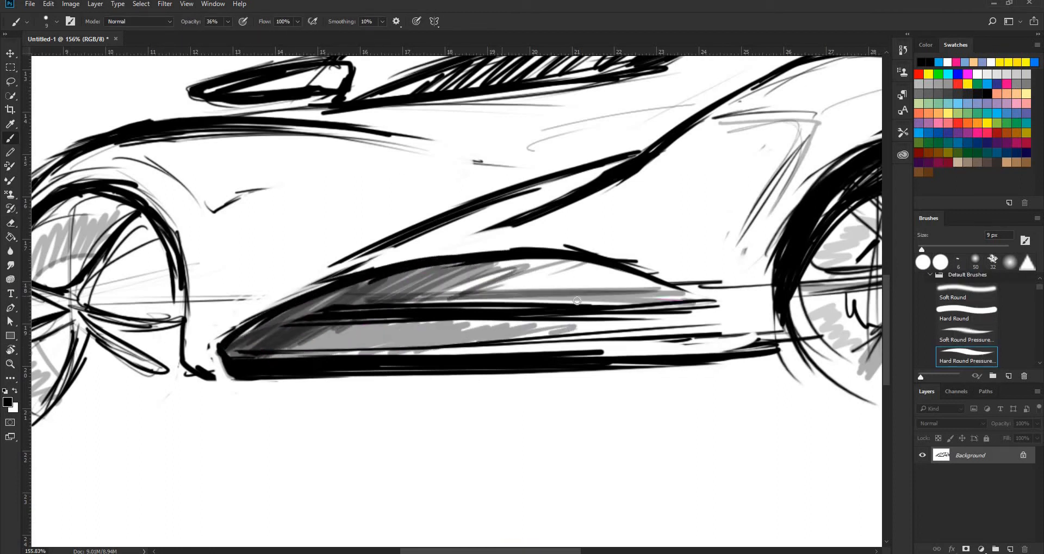
pyautogui.moveTo(462, 337); pyautogui.dragTo(718, 328)
pyautogui.moveTo(370, 345); pyautogui.dragTo(668, 328)
# Step: Extend the side skirt recess outline down to the sill's rear end in black at 100% brush opacity
pyautogui.moveTo(228, 34); pyautogui.dragTo(263, 34)
pyautogui.moveTo(569, 250); pyautogui.dragTo(777, 346)
pyautogui.moveTo(511, 247); pyautogui.dragTo(678, 300)
pyautogui.moveTo(352, 273); pyautogui.dragTo(600, 262)
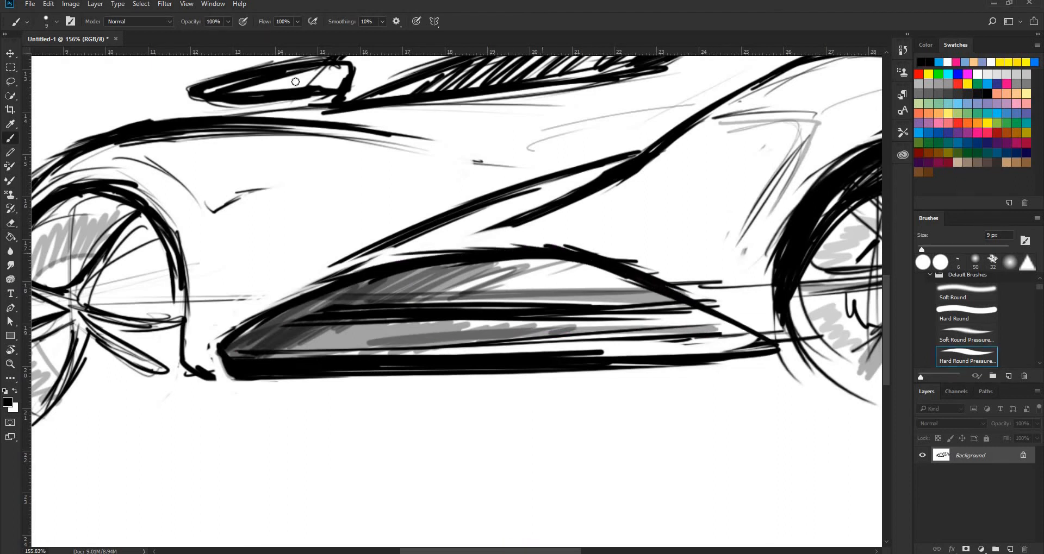
pyautogui.click(1009, 263)
pyautogui.moveTo(326, 302); pyautogui.dragTo(617, 263)
pyautogui.hotkey('ctrl', 'z')
pyautogui.moveTo(267, 22); pyautogui.dragTo(243, 23)
pyautogui.moveTo(476, 262); pyautogui.dragTo(404, 294)
pyautogui.hotkey('ctrl', 'z')
pyautogui.click(940, 262)
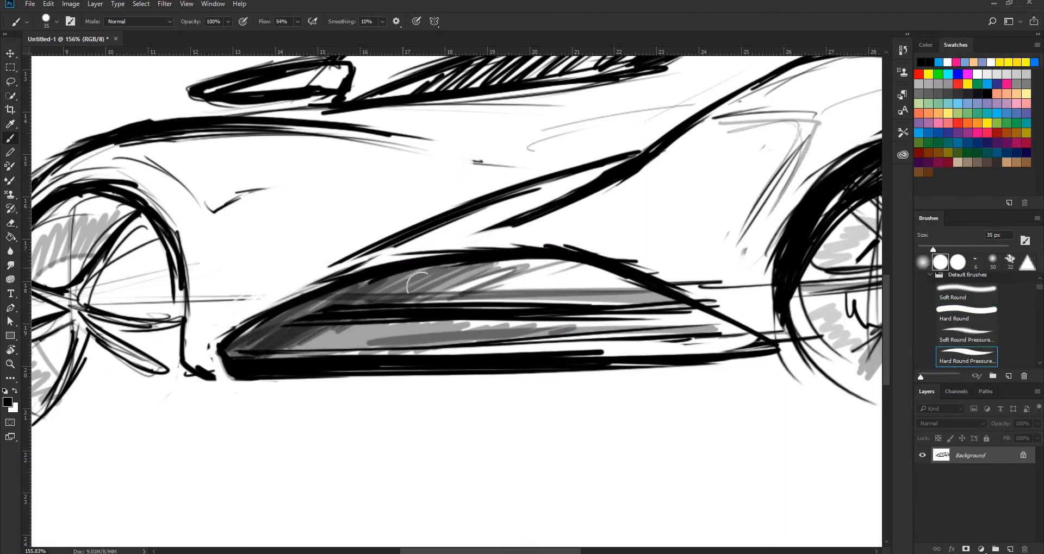
# Step: Erase the thick crease lines on the door above the side skirt recess
pyautogui.moveTo(601, 311); pyautogui.dragTo(532, 307)
pyautogui.press('e')
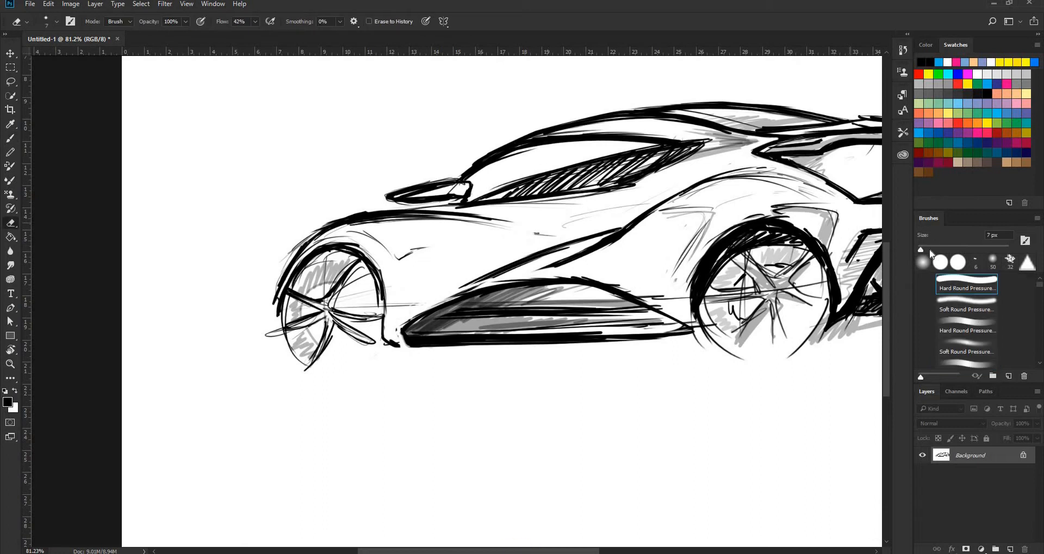
pyautogui.moveTo(622, 229); pyautogui.dragTo(476, 279)
pyautogui.moveTo(625, 238); pyautogui.dragTo(546, 266)
# Step: Redraw the door crease with an 8 px brush and add a body line above it, from rear fender to front arch
pyautogui.press('b')
pyautogui.moveTo(298, 36); pyautogui.dragTo(327, 36)
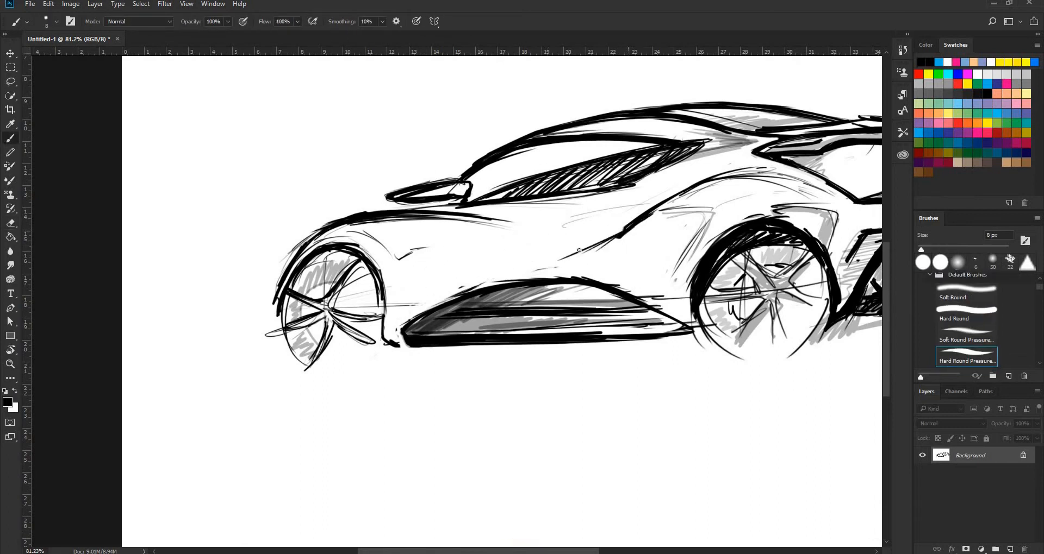
pyautogui.moveTo(608, 240); pyautogui.dragTo(506, 271)
pyautogui.moveTo(618, 237)
pyautogui.mouseDown()
pyautogui.moveTo(424, 305)
pyautogui.moveTo(385, 332)
pyautogui.mouseUp()
pyautogui.moveTo(630, 212); pyautogui.dragTo(451, 242)
pyautogui.moveTo(682, 205); pyautogui.dragTo(655, 215)
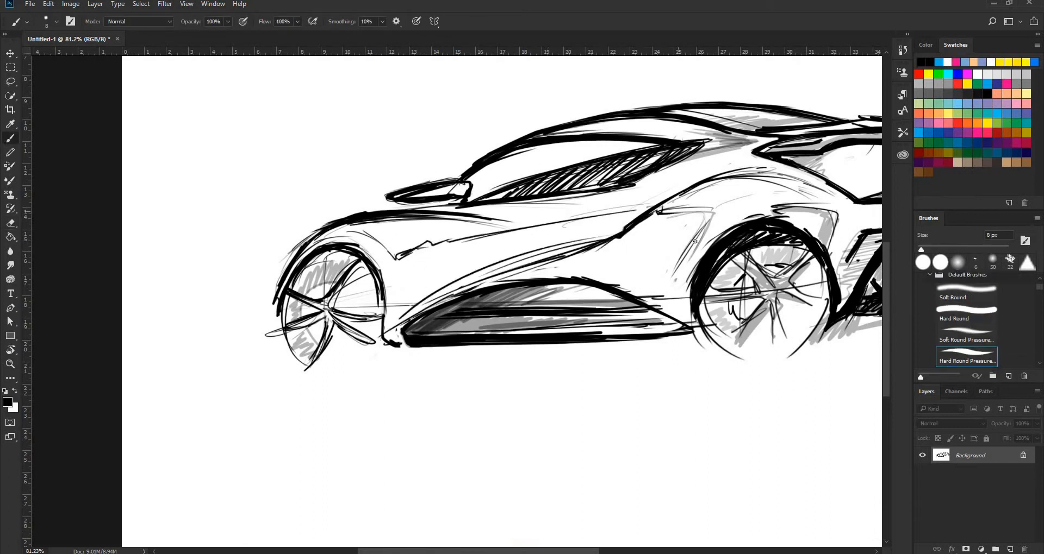
# Step: Sketch the lower edge of the door recess and the outline of the hollow ahead of the rear wheel
pyautogui.moveTo(525, 263); pyautogui.dragTo(416, 286)
pyautogui.moveTo(579, 260); pyautogui.dragTo(644, 257)
pyautogui.moveTo(669, 274); pyautogui.dragTo(683, 280)
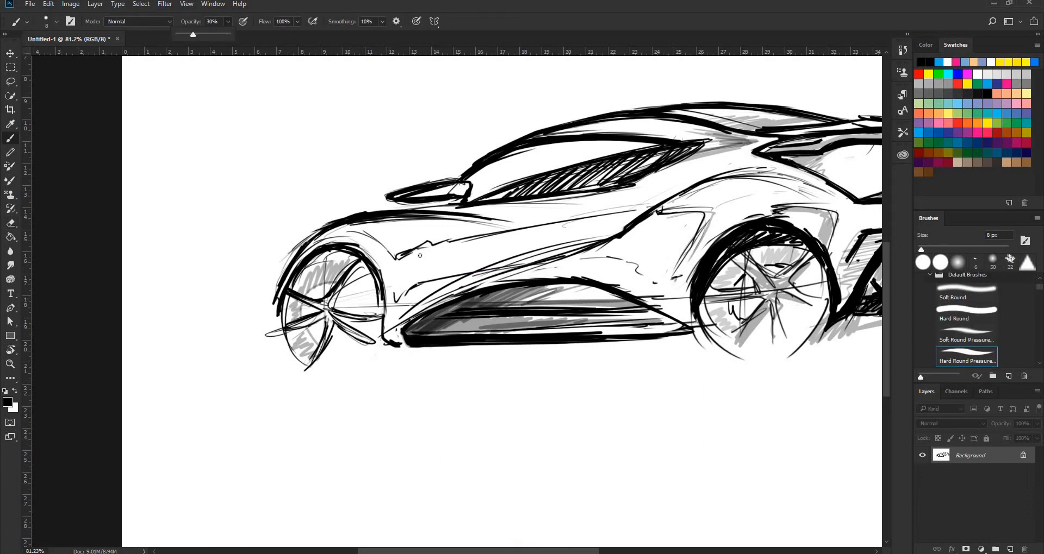
# Step: Shade the door band, the area behind the front arch and the rear fender recess grey at 30% brush opacity
pyautogui.moveTo(384, 274); pyautogui.dragTo(622, 232)
pyautogui.moveTo(363, 241)
pyautogui.mouseDown()
pyautogui.moveTo(441, 259)
pyautogui.moveTo(640, 213)
pyautogui.mouseUp()
pyautogui.moveTo(640, 217); pyautogui.dragTo(700, 228)
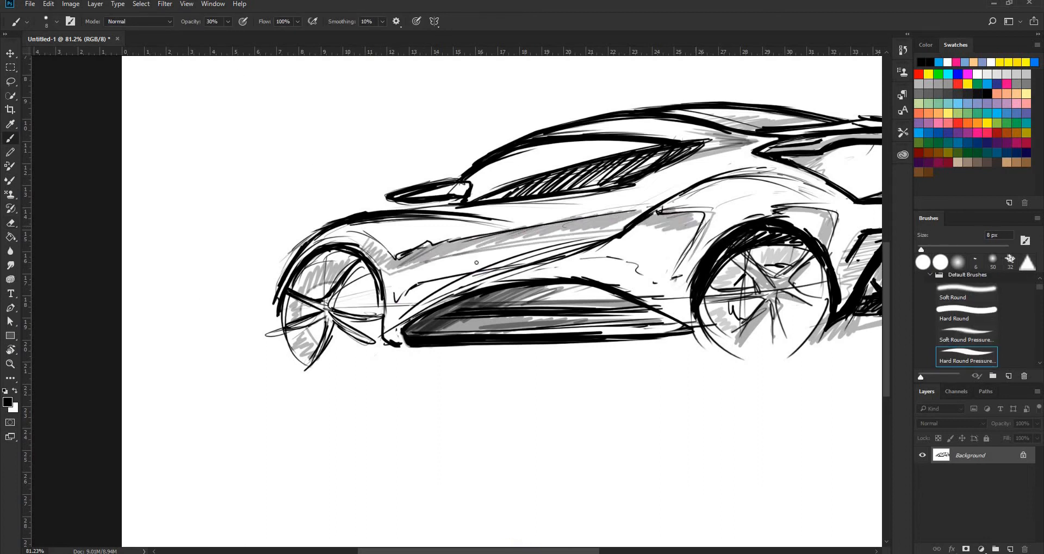
pyautogui.moveTo(386, 292)
pyautogui.mouseDown()
pyautogui.moveTo(500, 251)
pyautogui.moveTo(668, 240)
pyautogui.moveTo(650, 245)
pyautogui.mouseUp()
# Step: Enlarge the brush to 20 px and shade the lower door band and rear fender hollow with sampled darker greys
pyautogui.press(']')
pyautogui.press(']')
pyautogui.press(']')
pyautogui.moveTo(720, 176)
pyautogui.mouseDown()
pyautogui.moveTo(607, 239)
pyautogui.moveTo(414, 310)
pyautogui.mouseUp()
pyautogui.moveTo(577, 327)
pyautogui.mouseDown()
pyautogui.moveTo(511, 305)
pyautogui.moveTo(554, 309)
pyautogui.moveTo(522, 334)
pyautogui.moveTo(535, 340)
pyautogui.mouseUp()
pyautogui.keyDown('alt'); pyautogui.click(531, 302); pyautogui.keyUp('alt')
pyautogui.keyDown('alt'); pyautogui.click(521, 324); pyautogui.keyUp('alt')
pyautogui.keyDown('alt'); pyautogui.click(586, 300); pyautogui.keyUp('alt')
pyautogui.moveTo(465, 320)
pyautogui.mouseDown()
pyautogui.moveTo(515, 332)
pyautogui.moveTo(547, 316)
pyautogui.mouseUp()
pyautogui.moveTo(475, 302); pyautogui.dragTo(331, 316)
pyautogui.moveTo(405, 303); pyautogui.dragTo(321, 320)
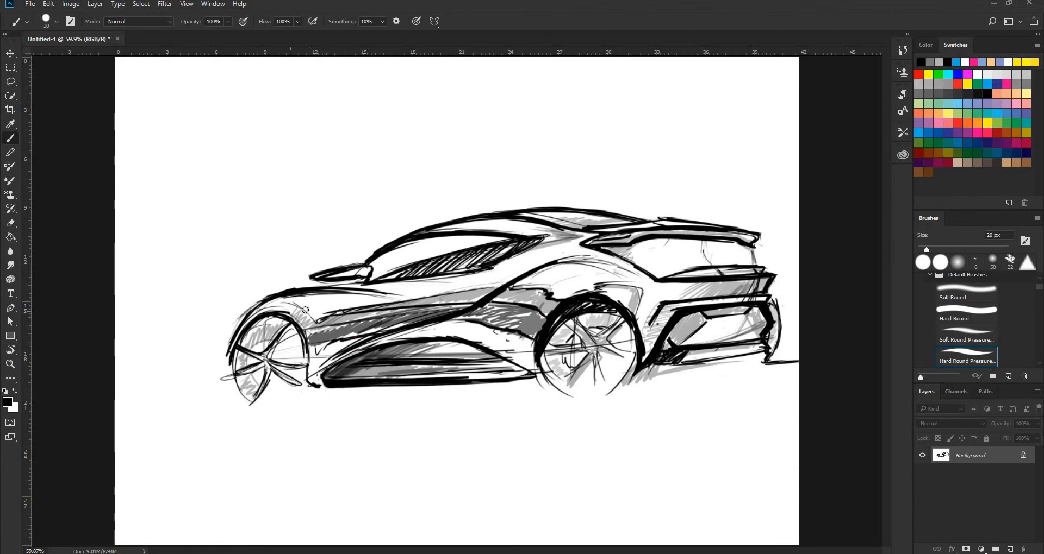
# Step: Pick a mid grey and fill the gaps between the rear wheel's spokes with it
pyautogui.click(228, 22)
pyautogui.click(925, 45)
pyautogui.click(943, 130)
pyautogui.scroll(6, 582, 346)
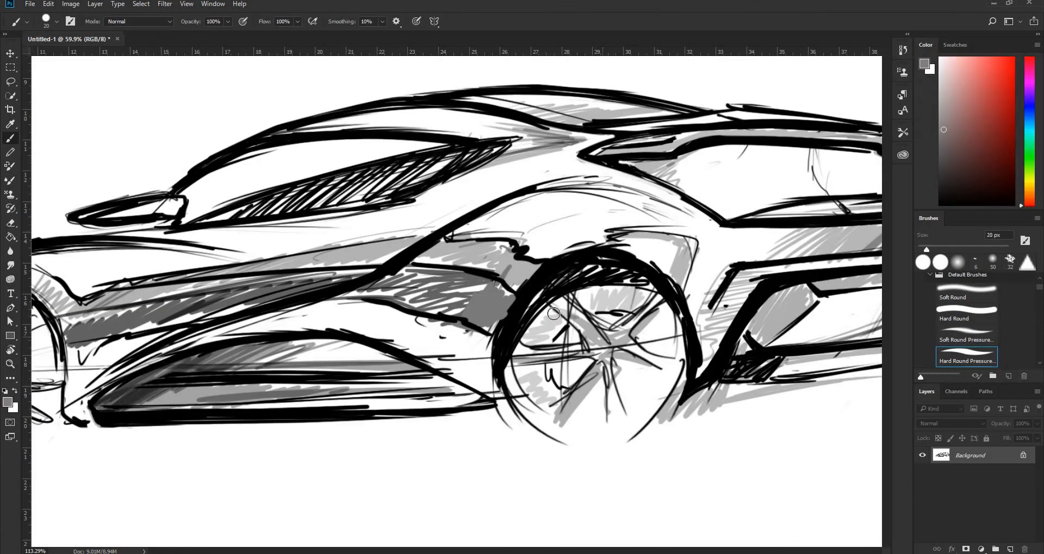
pyautogui.moveTo(546, 311); pyautogui.dragTo(556, 327)
pyautogui.moveTo(533, 362); pyautogui.dragTo(532, 380)
pyautogui.moveTo(597, 309); pyautogui.dragTo(646, 298)
pyautogui.scroll(-8, 451, 353)
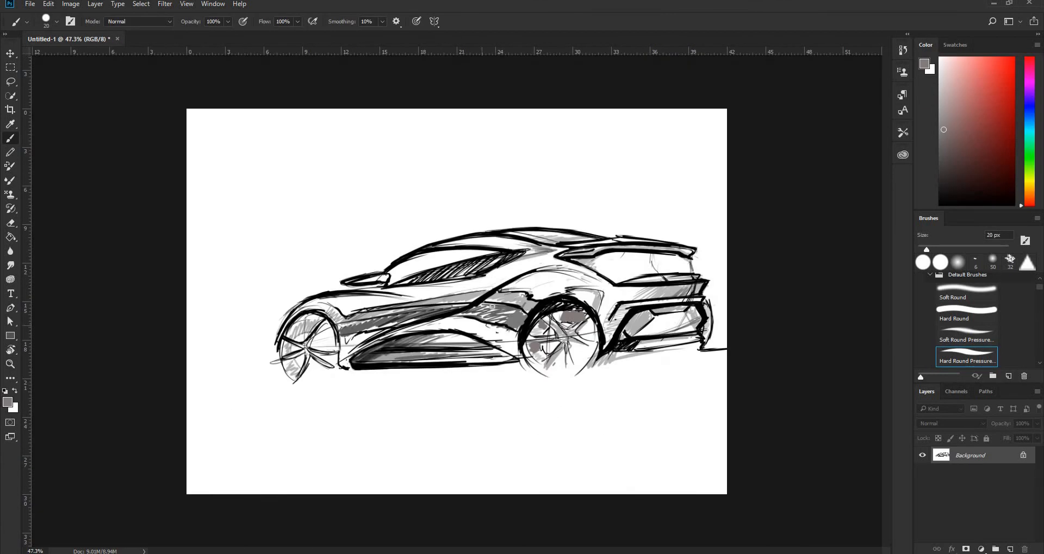
# Step: Reset to the default colours, reduce the brush size, and erase the grey shading below the spoiler's near end
pyautogui.moveTo(625, 252); pyautogui.dragTo(701, 254)
pyautogui.press('d')
pyautogui.press('[')
pyautogui.press('[')
pyautogui.press('[')
pyautogui.press('[')
pyautogui.moveTo(384, 273)
pyautogui.mouseDown()
pyautogui.moveTo(449, 283)
pyautogui.moveTo(419, 292)
pyautogui.mouseUp()
pyautogui.moveTo(554, 348)
pyautogui.mouseDown()
pyautogui.moveTo(421, 288)
pyautogui.moveTo(584, 377)
pyautogui.mouseUp()
pyautogui.hotkey('ctrl', 'z')
pyautogui.moveTo(386, 284); pyautogui.dragTo(576, 381)
pyautogui.press('e')
pyautogui.moveTo(454, 298); pyautogui.dragTo(592, 393)
# Step: Darken the near end of the rear spoiler with black strokes using an 8 px brush
pyautogui.press('b')
pyautogui.press('x')
pyautogui.moveTo(508, 281)
pyautogui.mouseDown()
pyautogui.moveTo(781, 252)
pyautogui.moveTo(383, 272)
pyautogui.moveTo(447, 293)
pyautogui.mouseUp()
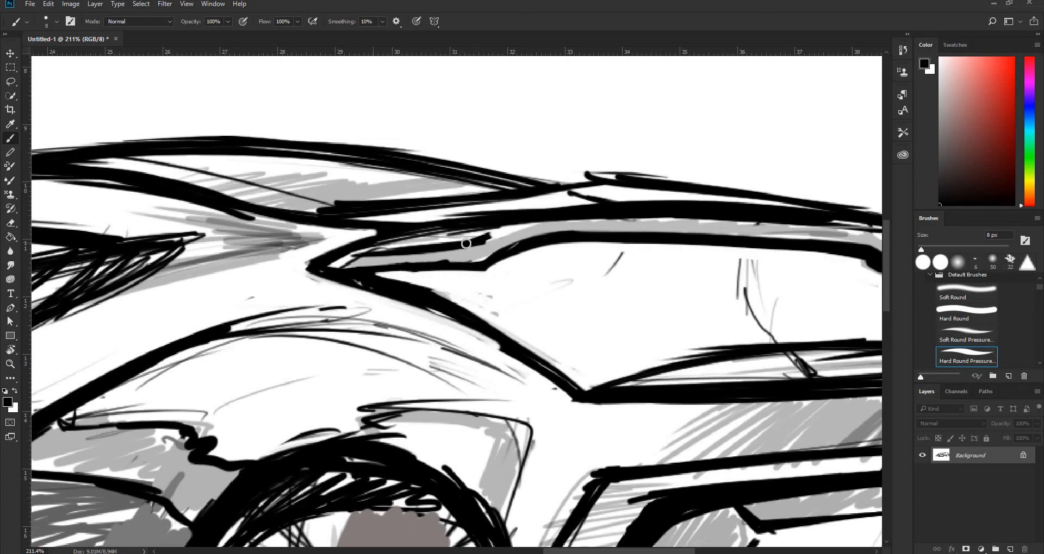
pyautogui.moveTo(466, 243); pyautogui.dragTo(375, 252)
pyautogui.moveTo(375, 251); pyautogui.dragTo(550, 227)
pyautogui.hotkey('ctrl', '0')
pyautogui.moveTo(400, 295); pyautogui.dragTo(556, 321)
pyautogui.hotkey('ctrl', '0')
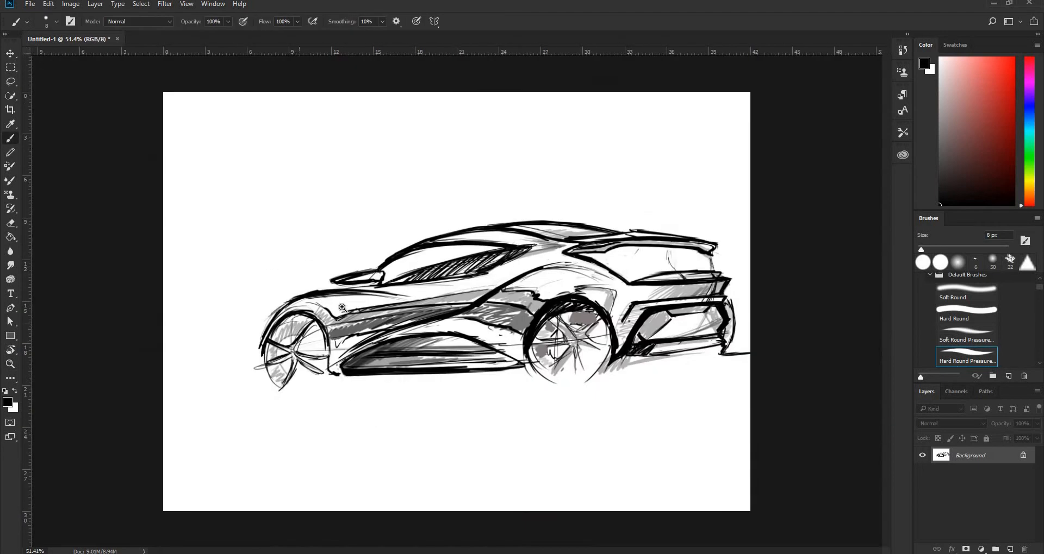
# Step: Sample a grey from the sketch and shade the front fender below the hood line at 52% brush opacity
pyautogui.moveTo(292, 323); pyautogui.dragTo(375, 325)
pyautogui.keyDown('alt'); pyautogui.click(429, 342); pyautogui.keyUp('alt')
pyautogui.keyDown('alt'); pyautogui.click(383, 306); pyautogui.keyUp('alt')
pyautogui.moveTo(296, 266); pyautogui.dragTo(427, 249)
pyautogui.hotkey('ctrl', 'z')
pyautogui.click(227, 21)
pyautogui.click(204, 37)
pyautogui.moveTo(325, 268); pyautogui.dragTo(413, 285)
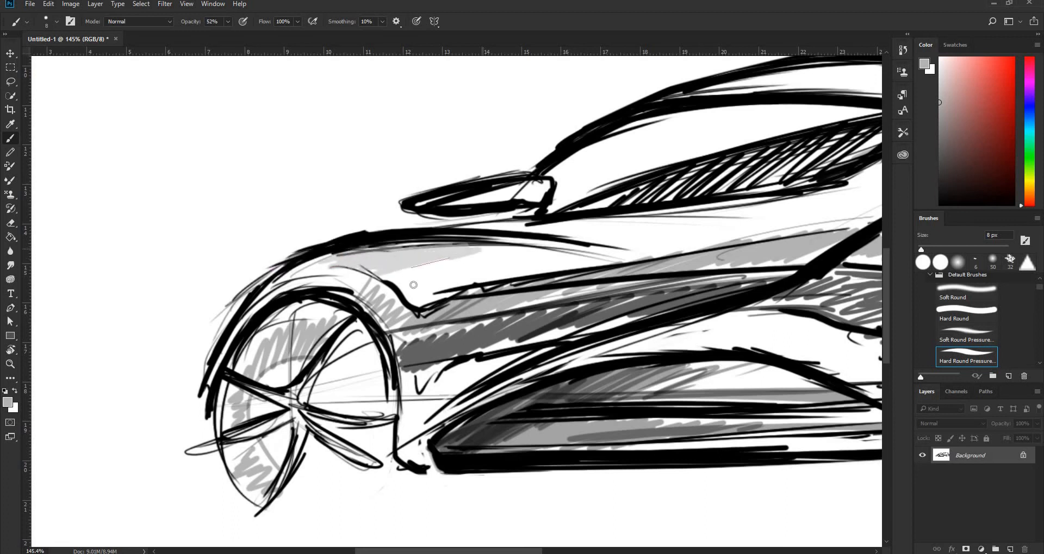
# Step: Hatch the corner below the spoiler in black with a 4 px brush, and add a thin line along the rear window's top
pyautogui.hotkey('ctrl', '0')
pyautogui.moveTo(699, 279); pyautogui.dragTo(761, 279)
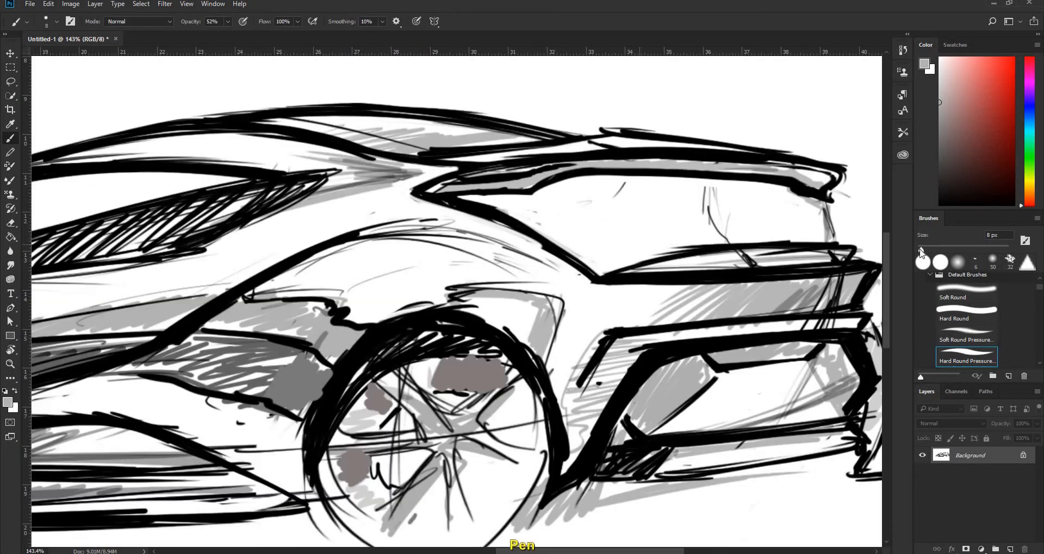
pyautogui.hotkey('ctrl', 'z')
pyautogui.click(228, 22)
pyautogui.moveTo(228, 36); pyautogui.dragTo(258, 36)
pyautogui.keyDown('alt'); pyautogui.click(478, 210); pyautogui.keyUp('alt')
pyautogui.moveTo(458, 197)
pyautogui.mouseDown()
pyautogui.moveTo(513, 212)
pyautogui.moveTo(656, 183)
pyautogui.mouseUp()
pyautogui.moveTo(569, 188); pyautogui.dragTo(827, 206)
# Step: Hatch the near rear bumper recess with diagonal black lines and add thin lines to its far side
pyautogui.moveTo(635, 398); pyautogui.dragTo(683, 361)
pyautogui.moveTo(626, 415); pyautogui.dragTo(700, 359)
pyautogui.moveTo(635, 424); pyautogui.dragTo(709, 369)
pyautogui.moveTo(649, 433); pyautogui.dragTo(714, 380)
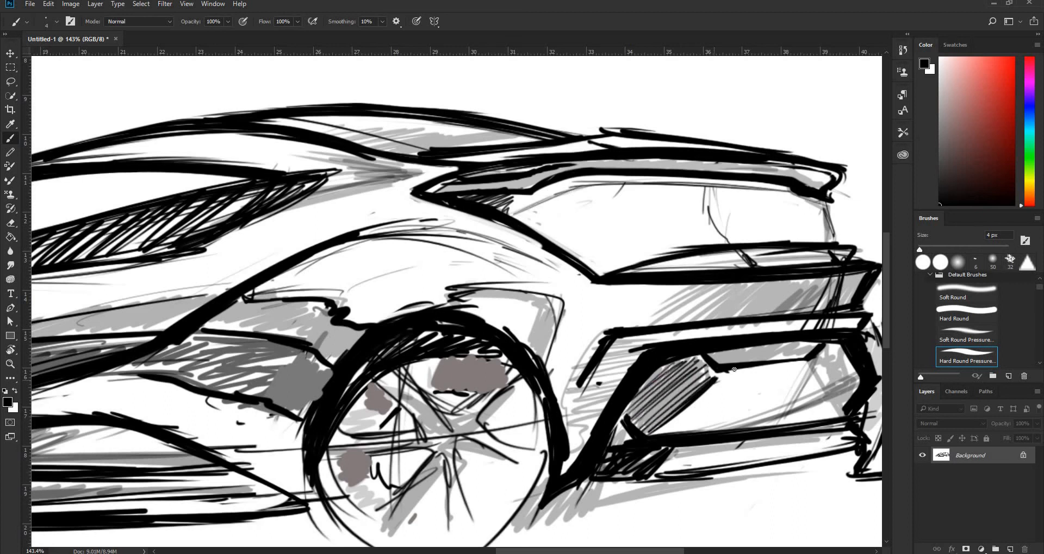
pyautogui.moveTo(812, 362); pyautogui.dragTo(832, 381)
pyautogui.moveTo(857, 375); pyautogui.dragTo(696, 429)
# Step: Define the rear wheel's spoke edges with thin black strokes
pyautogui.moveTo(480, 416); pyautogui.dragTo(512, 383)
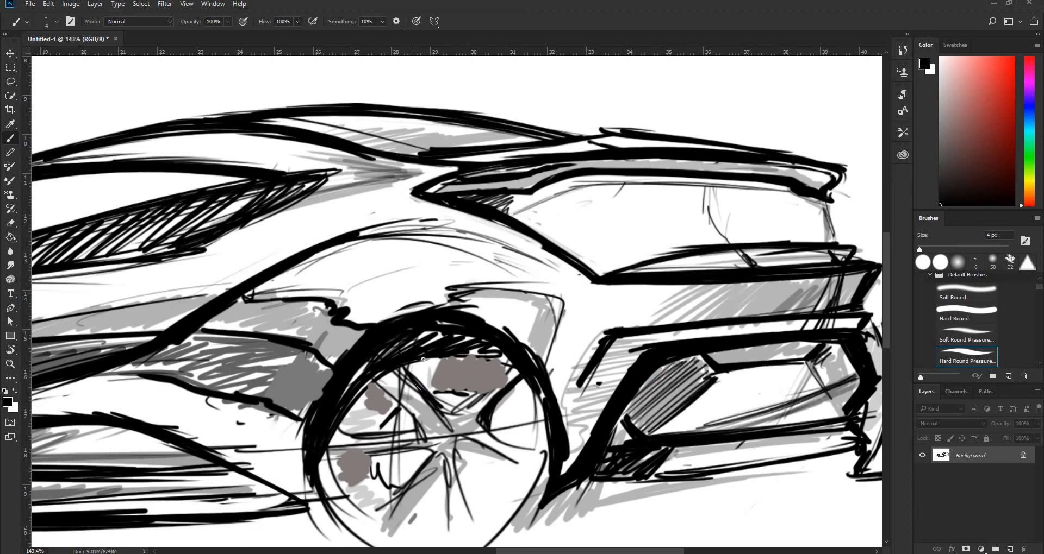
pyautogui.moveTo(380, 434); pyautogui.dragTo(402, 407)
pyautogui.moveTo(339, 458); pyautogui.dragTo(424, 445)
pyautogui.moveTo(338, 421); pyautogui.dragTo(358, 437)
pyautogui.moveTo(439, 469); pyautogui.dragTo(395, 528)
pyautogui.moveTo(451, 437); pyautogui.dragTo(479, 476)
pyautogui.moveTo(469, 446); pyautogui.dragTo(504, 460)
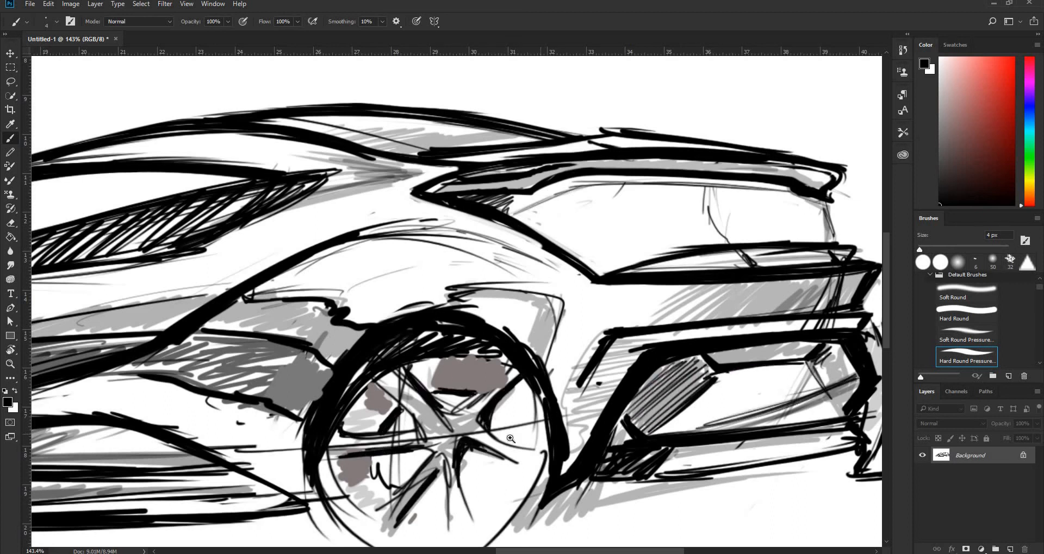
# Step: Darken the front wheel's spokes with thin black strokes
pyautogui.scroll(-5, 467, 424)
pyautogui.scroll(5, 249, 304)
pyautogui.moveTo(249, 304); pyautogui.dragTo(297, 253)
pyautogui.moveTo(248, 363)
pyautogui.mouseDown()
pyautogui.moveTo(219, 425)
pyautogui.moveTo(234, 410)
pyautogui.mouseUp()
pyautogui.moveTo(306, 370); pyautogui.dragTo(218, 375)
pyautogui.moveTo(443, 293); pyautogui.dragTo(463, 288)
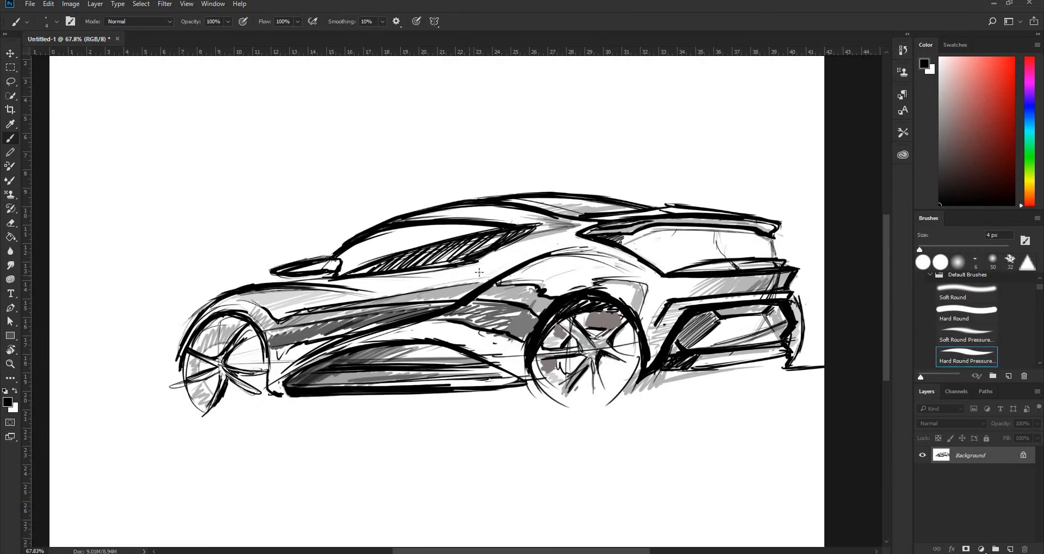
# Step: Draw thin black ground lines behind the rear wheel, below the sill and ahead of the front wheel out to the canvas edge
pyautogui.moveTo(649, 386); pyautogui.dragTo(772, 383)
pyautogui.moveTo(641, 389); pyautogui.dragTo(741, 385)
pyautogui.moveTo(254, 420); pyautogui.dragTo(392, 406)
pyautogui.scroll(-5, 326, 397)
pyautogui.moveTo(212, 387); pyautogui.dragTo(292, 384)
pyautogui.moveTo(212, 382); pyautogui.dragTo(299, 381)
pyautogui.moveTo(212, 379); pyautogui.dragTo(329, 378)
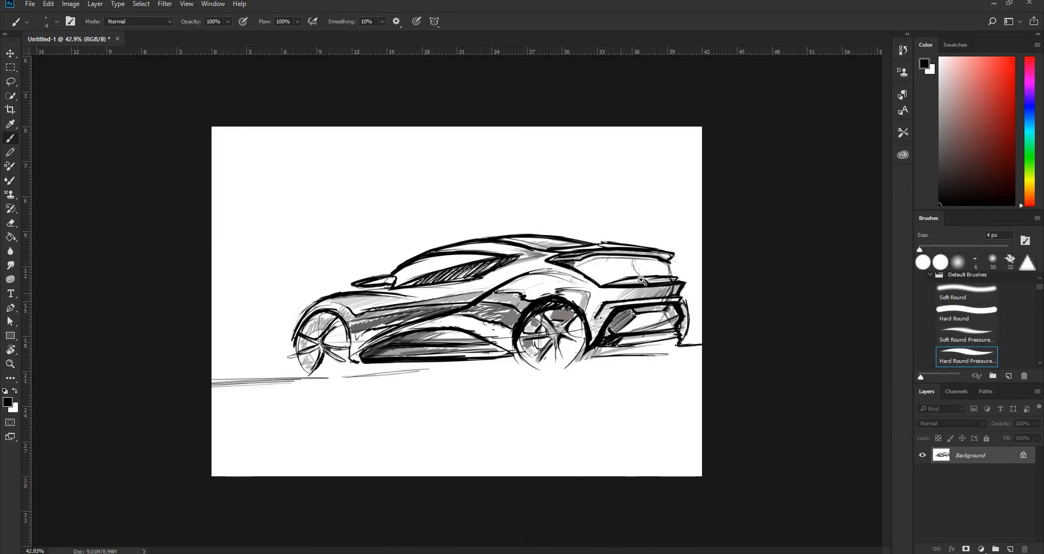
pyautogui.scroll(1, 642, 281)
pyautogui.moveTo(210, 173); pyautogui.dragTo(594, 156)
pyautogui.hotkey('ctrl', 'z')
# Step: Paint the upper and rear edges of a background block above the car in yellow with a 92 px brush
pyautogui.click(955, 45)
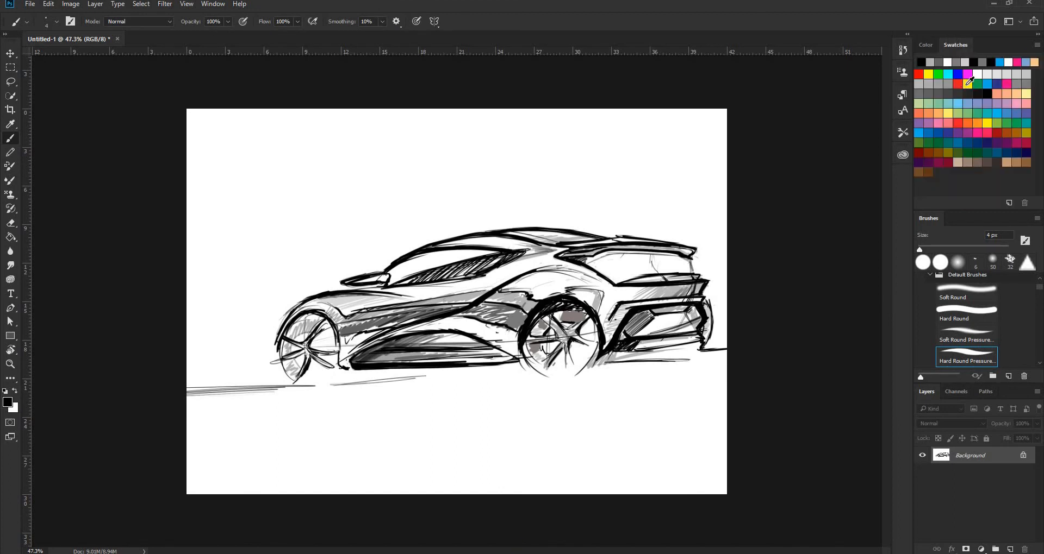
pyautogui.click(967, 84)
pyautogui.moveTo(934, 250); pyautogui.dragTo(959, 250)
pyautogui.moveTo(199, 194); pyautogui.dragTo(566, 174)
pyautogui.moveTo(565, 174)
pyautogui.mouseDown()
pyautogui.moveTo(193, 209)
pyautogui.moveTo(189, 333)
pyautogui.mouseUp()
pyautogui.moveTo(562, 175); pyautogui.dragTo(556, 215)
pyautogui.moveTo(471, 266); pyautogui.dragTo(511, 265)
# Step: Paint yellow along the car's roofline, windshield and hood, and down to the ground ahead of the front wheel
pyautogui.moveTo(671, 155); pyautogui.dragTo(351, 185)
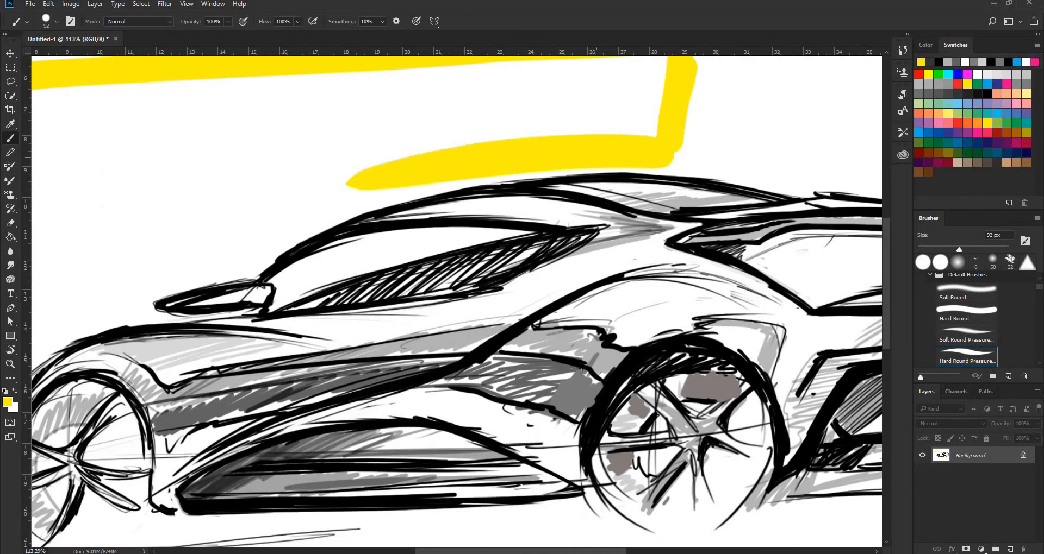
pyautogui.moveTo(627, 174); pyautogui.dragTo(271, 219)
pyautogui.click(638, 128)
pyautogui.moveTo(612, 145); pyautogui.dragTo(590, 146)
pyautogui.moveTo(636, 130); pyautogui.dragTo(498, 154)
pyautogui.moveTo(584, 129)
pyautogui.mouseDown()
pyautogui.moveTo(261, 122)
pyautogui.moveTo(140, 205)
pyautogui.moveTo(212, 347)
pyautogui.moveTo(135, 349)
pyautogui.mouseUp()
pyautogui.moveTo(172, 373); pyautogui.dragTo(224, 366)
pyautogui.moveTo(125, 351); pyautogui.dragTo(384, 352)
pyautogui.moveTo(455, 342); pyautogui.dragTo(403, 343)
# Step: Fill the remaining gaps in the yellow block with a 73 px brush and extend it up to the canvas's top edge
pyautogui.moveTo(501, 221)
pyautogui.mouseDown()
pyautogui.moveTo(417, 278)
pyautogui.moveTo(424, 328)
pyautogui.moveTo(401, 319)
pyautogui.mouseUp()
pyautogui.moveTo(448, 259); pyautogui.dragTo(472, 258)
pyautogui.hotkey('ctrl', 'z')
pyautogui.moveTo(390, 276)
pyautogui.mouseDown()
pyautogui.moveTo(491, 196)
pyautogui.moveTo(585, 169)
pyautogui.mouseUp()
pyautogui.moveTo(599, 182); pyautogui.dragTo(638, 170)
pyautogui.moveTo(783, 126)
pyautogui.mouseDown()
pyautogui.moveTo(517, 247)
pyautogui.moveTo(498, 270)
pyautogui.moveTo(324, 312)
pyautogui.moveTo(445, 339)
pyautogui.moveTo(361, 343)
pyautogui.moveTo(317, 319)
pyautogui.moveTo(534, 250)
pyautogui.moveTo(565, 262)
pyautogui.moveTo(305, 202)
pyautogui.moveTo(565, 136)
pyautogui.mouseUp()
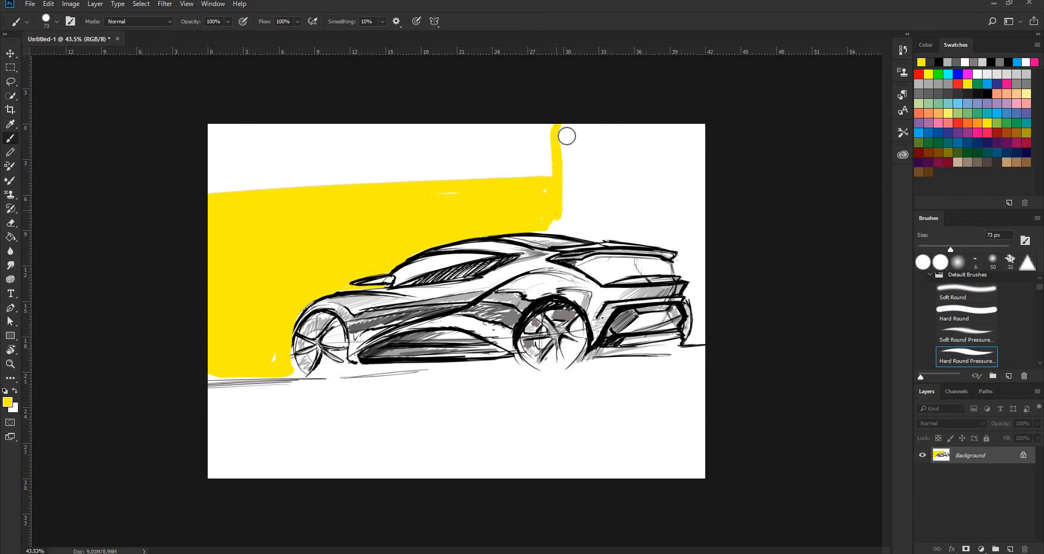
pyautogui.moveTo(155, 173)
pyautogui.mouseDown()
pyautogui.moveTo(259, 131)
pyautogui.moveTo(526, 135)
pyautogui.moveTo(544, 144)
pyautogui.mouseUp()
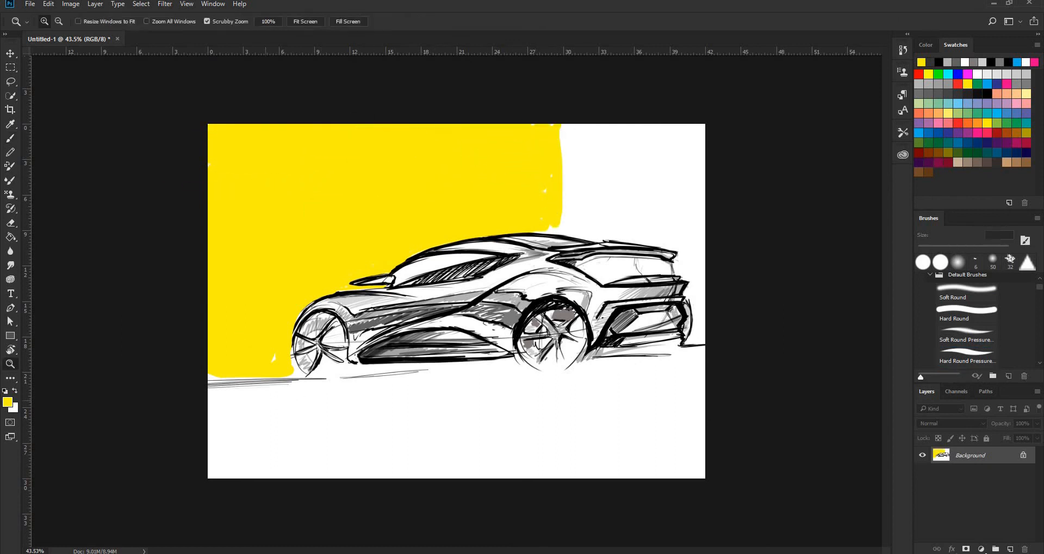
# Step: Extend the yellow down to the ground line, and shade grey behind the front wheel's base with an 11 px brush at 36% opacity
pyautogui.keyDown('ctrl'); pyautogui.moveTo(274, 391); pyautogui.dragTo(326, 387); pyautogui.keyUp('ctrl')
pyautogui.moveTo(218, 333)
pyautogui.mouseDown()
pyautogui.moveTo(139, 338)
pyautogui.moveTo(321, 336)
pyautogui.mouseUp()
pyautogui.moveTo(506, 352)
pyautogui.keyDown('ctrl'); pyautogui.mouseDown()
pyautogui.moveTo(580, 304)
pyautogui.moveTo(352, 370)
pyautogui.moveTo(445, 348)
pyautogui.moveTo(462, 317)
pyautogui.moveTo(504, 337)
pyautogui.moveTo(419, 403)
pyautogui.mouseUp(); pyautogui.keyUp('ctrl')
pyautogui.click(195, 35)
pyautogui.keyDown('alt'); pyautogui.click(612, 250); pyautogui.keyUp('alt')
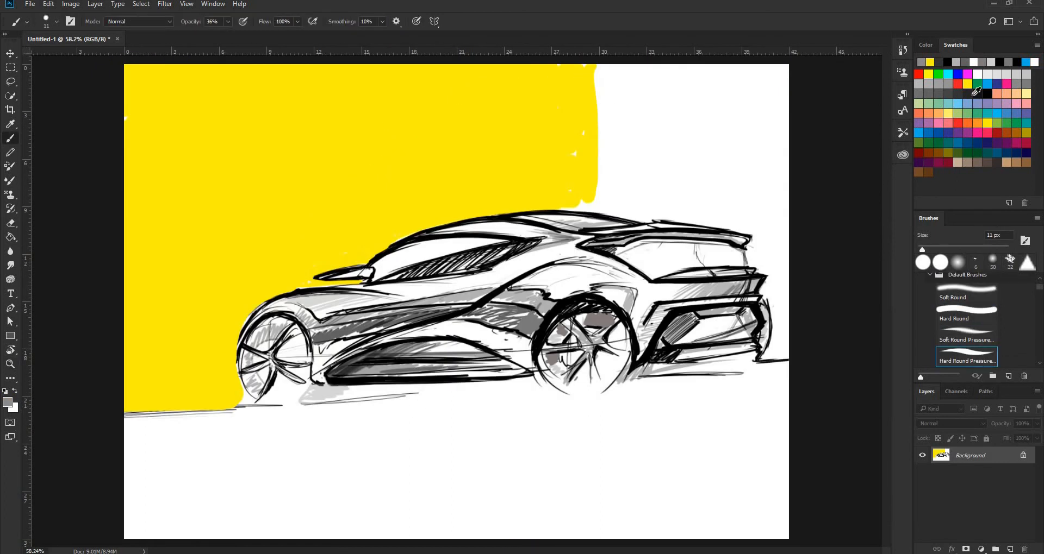
# Step: Reinforce the ground line beneath the car and the yellow block with thin dark strokes
pyautogui.click(974, 95)
pyautogui.moveTo(321, 399); pyautogui.dragTo(573, 389)
pyautogui.moveTo(426, 393); pyautogui.dragTo(777, 386)
pyautogui.moveTo(128, 413); pyautogui.dragTo(272, 403)
# Step: Outline the yellow block's vertical edge above the roof in black with a 20 px brush
pyautogui.moveTo(549, 256)
pyautogui.keyDown('ctrl'); pyautogui.mouseDown()
pyautogui.moveTo(489, 294)
pyautogui.moveTo(508, 294)
pyautogui.mouseUp(); pyautogui.keyUp('ctrl')
pyautogui.click(985, 94)
pyautogui.press(']')
pyautogui.press(']')
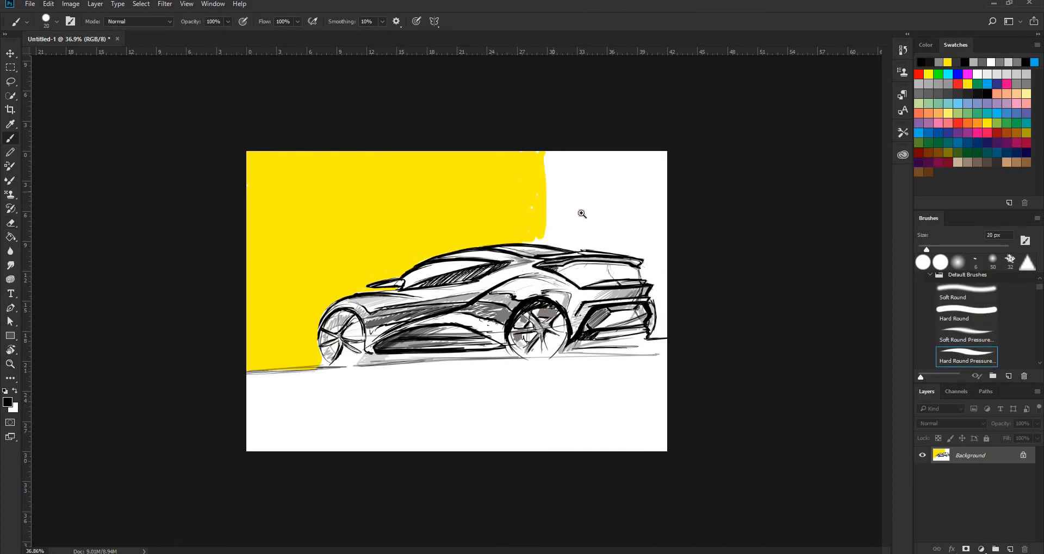
pyautogui.keyDown('ctrl'); pyautogui.moveTo(549, 218); pyautogui.dragTo(609, 218); pyautogui.keyUp('ctrl')
pyautogui.moveTo(538, 92); pyautogui.dragTo(535, 255)
pyautogui.moveTo(534, 215); pyautogui.dragTo(529, 266)
# Step: Add thick black strokes along the yellow block's lower and upper edges and the ground line beneath the car
pyautogui.keyDown('ctrl'); pyautogui.moveTo(446, 351); pyautogui.dragTo(380, 351); pyautogui.keyUp('ctrl')
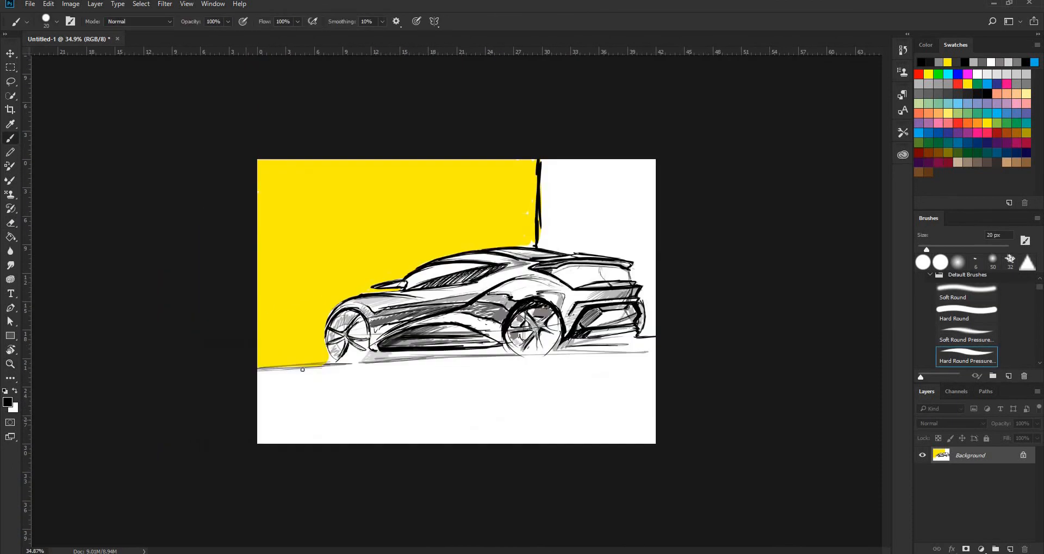
pyautogui.moveTo(319, 366); pyautogui.dragTo(247, 369)
pyautogui.moveTo(247, 369); pyautogui.dragTo(321, 370)
pyautogui.moveTo(258, 162); pyautogui.dragTo(535, 162)
pyautogui.moveTo(278, 167); pyautogui.dragTo(550, 160)
pyautogui.moveTo(353, 363); pyautogui.dragTo(519, 354)
pyautogui.moveTo(558, 352); pyautogui.dragTo(655, 352)
# Step: Sign the sketch with the artist's signature below the rear wheel in black with a 3 px brush
pyautogui.moveTo(543, 380)
pyautogui.keyDown('ctrl'); pyautogui.mouseDown()
pyautogui.moveTo(615, 329)
pyautogui.moveTo(402, 332)
pyautogui.mouseUp(); pyautogui.keyUp('ctrl')
pyautogui.press('[')
pyautogui.press('[')
pyautogui.press('[')
pyautogui.press('[')
pyautogui.press('[')
pyautogui.press('[')
pyautogui.press('[')
pyautogui.press('[')
pyautogui.press('[')
pyautogui.moveTo(478, 311); pyautogui.dragTo(514, 309)
pyautogui.moveTo(503, 296); pyautogui.dragTo(631, 299)
pyautogui.moveTo(490, 323); pyautogui.dragTo(651, 312)
# Step: Colour the grey taillight strip below the spoiler red with a 3 px brush
pyautogui.moveTo(668, 239)
pyautogui.keyDown('ctrl'); pyautogui.mouseDown()
pyautogui.moveTo(619, 234)
pyautogui.moveTo(684, 233)
pyautogui.moveTo(755, 212)
pyautogui.mouseUp(); pyautogui.keyUp('ctrl')
pyautogui.click(957, 84)
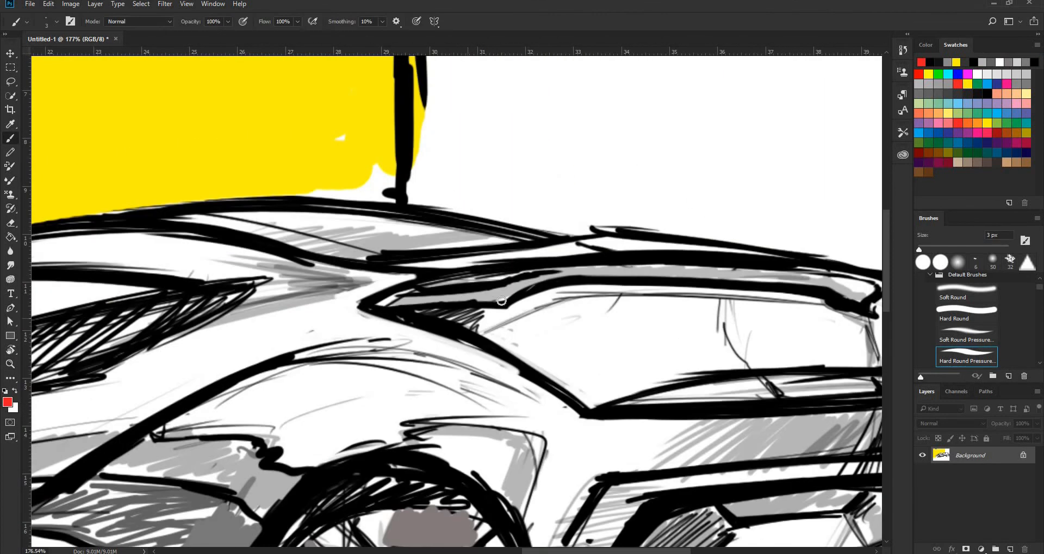
pyautogui.moveTo(491, 279)
pyautogui.mouseDown()
pyautogui.moveTo(394, 303)
pyautogui.moveTo(772, 274)
pyautogui.moveTo(864, 299)
pyautogui.mouseUp()
pyautogui.moveTo(864, 299)
pyautogui.mouseDown()
pyautogui.moveTo(815, 276)
pyautogui.moveTo(737, 271)
pyautogui.mouseUp()
pyautogui.keyDown('ctrl'); pyautogui.moveTo(805, 256); pyautogui.dragTo(720, 250); pyautogui.keyUp('ctrl')
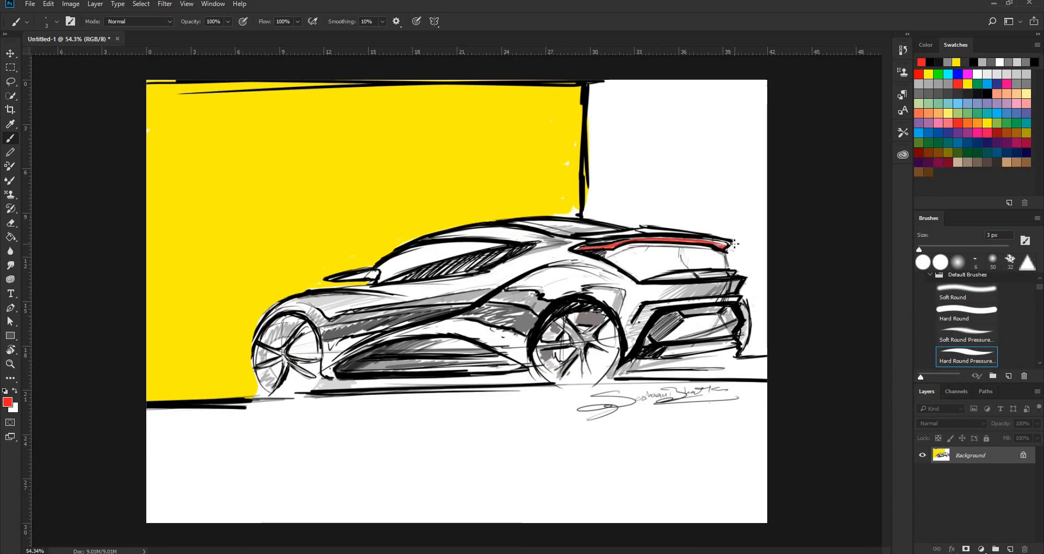
# Step: Fill the white gaps between the background and the car's windshield with the sampled yellow and a 68 px brush
pyautogui.keyDown('ctrl'); pyautogui.moveTo(379, 261); pyautogui.dragTo(457, 261); pyautogui.keyUp('ctrl')
pyautogui.press('e')
pyautogui.press('b')
pyautogui.keyDown('alt'); pyautogui.click(382, 235); pyautogui.keyUp('alt')
pyautogui.moveTo(380, 261); pyautogui.dragTo(448, 214)
pyautogui.moveTo(487, 187); pyautogui.dragTo(370, 274)
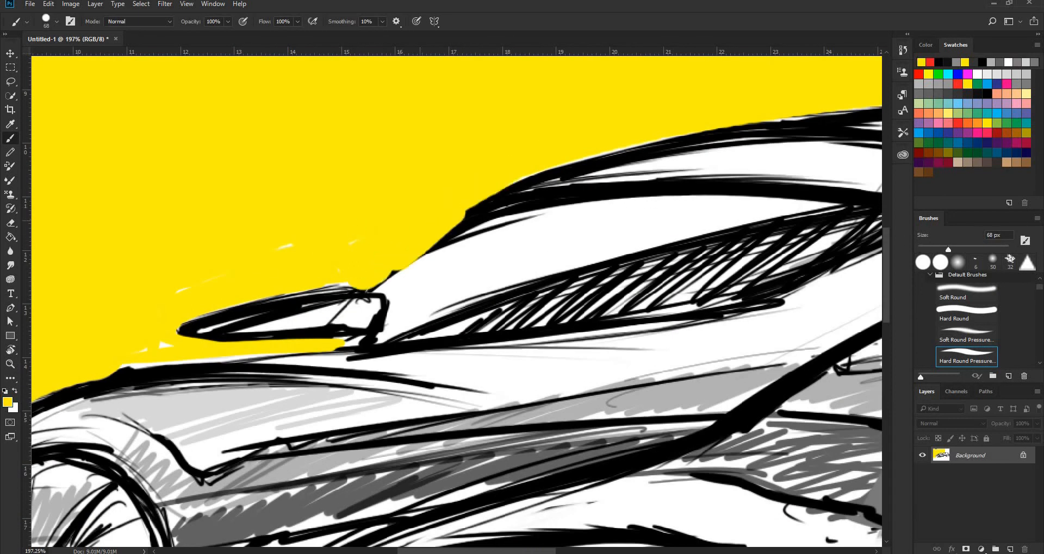
# Step: Redraw the windshield pillar and the side window's upper line in sampled black with a 7 px brush
pyautogui.press('[')
pyautogui.press('[')
pyautogui.keyDown('alt'); pyautogui.click(543, 203); pyautogui.keyUp('alt')
pyautogui.moveTo(529, 194); pyautogui.dragTo(375, 288)
pyautogui.moveTo(492, 233); pyautogui.dragTo(381, 331)
pyautogui.moveTo(454, 256); pyautogui.dragTo(780, 218)
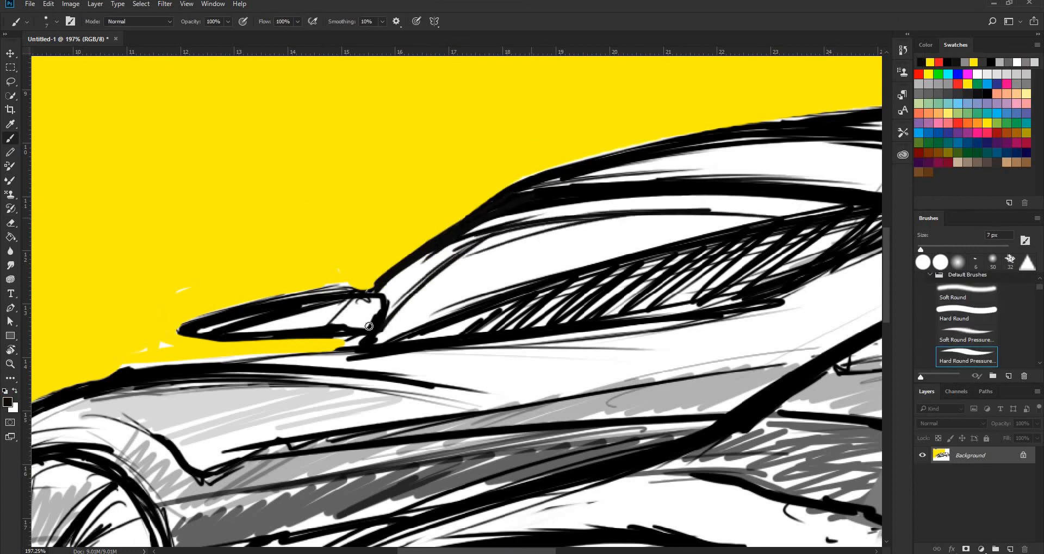
pyautogui.moveTo(511, 228); pyautogui.dragTo(387, 317)
pyautogui.moveTo(390, 304)
pyautogui.mouseDown()
pyautogui.moveTo(646, 211)
pyautogui.moveTo(613, 222)
pyautogui.mouseUp()
pyautogui.keyDown('ctrl'); pyautogui.moveTo(598, 264); pyautogui.dragTo(505, 261); pyautogui.keyUp('ctrl')
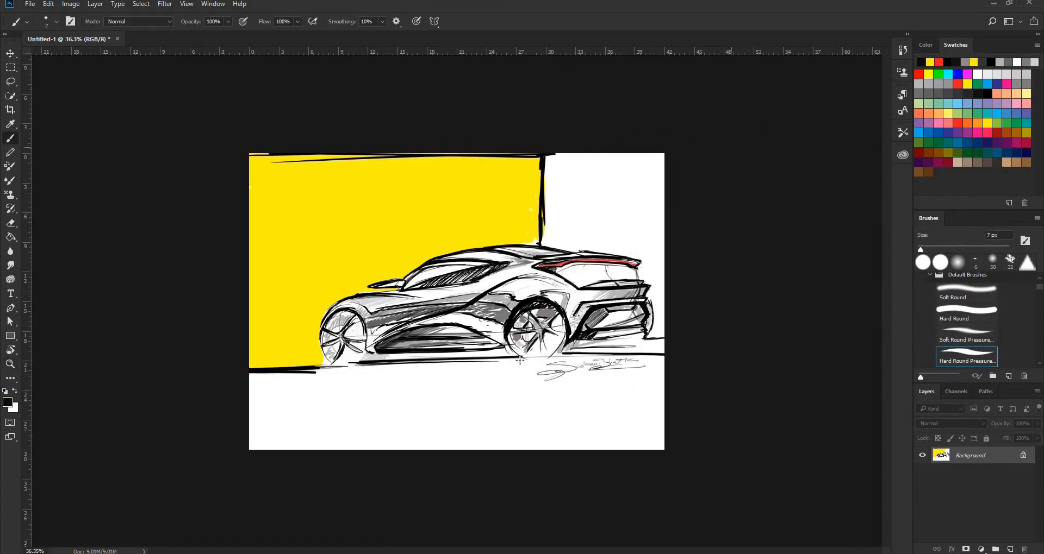
pyautogui.keyDown('ctrl'); pyautogui.moveTo(558, 377); pyautogui.dragTo(575, 370); pyautogui.keyUp('ctrl')
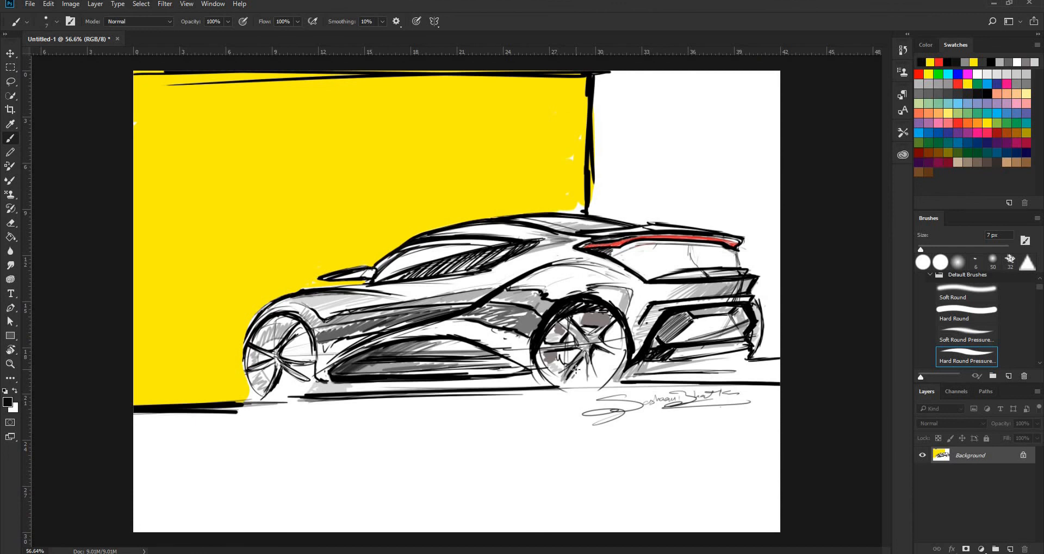